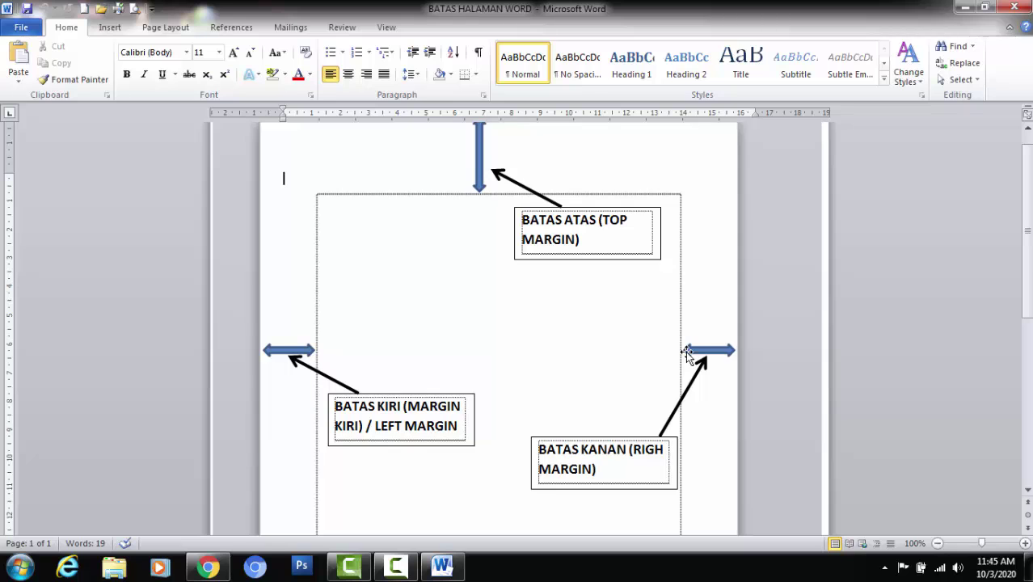
Examine the page diagram labelling the top, left, right and bottom margins
scroll(685, 351, down, 1)
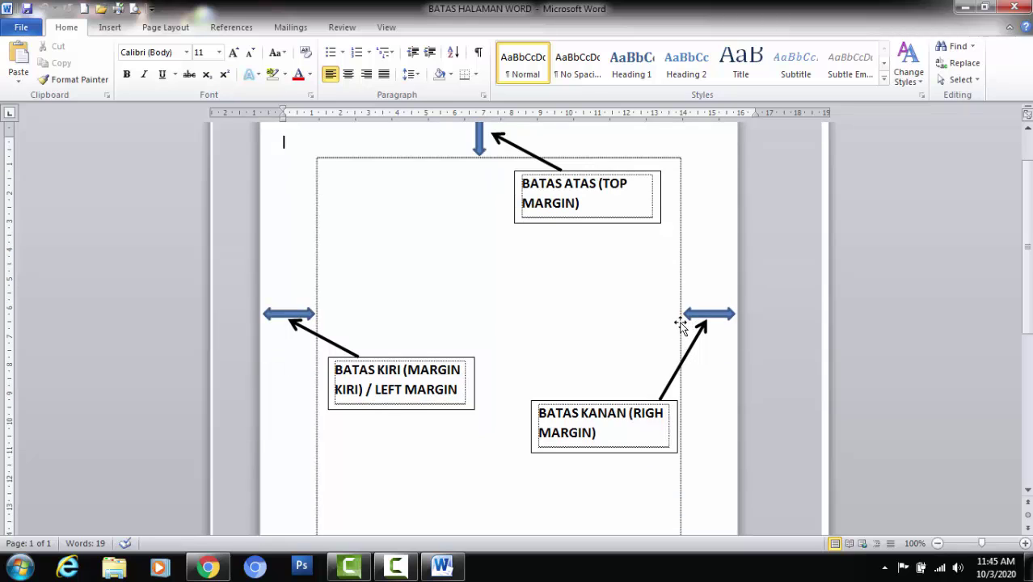
scroll(680, 325, down, 10)
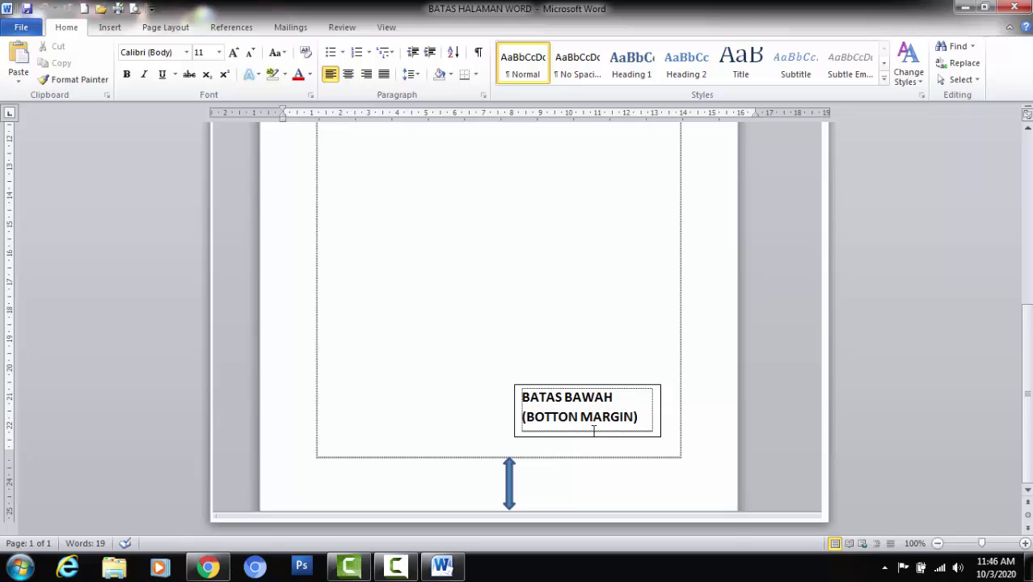
scroll(593, 431, up, 3)
scroll(348, 267, up, 5)
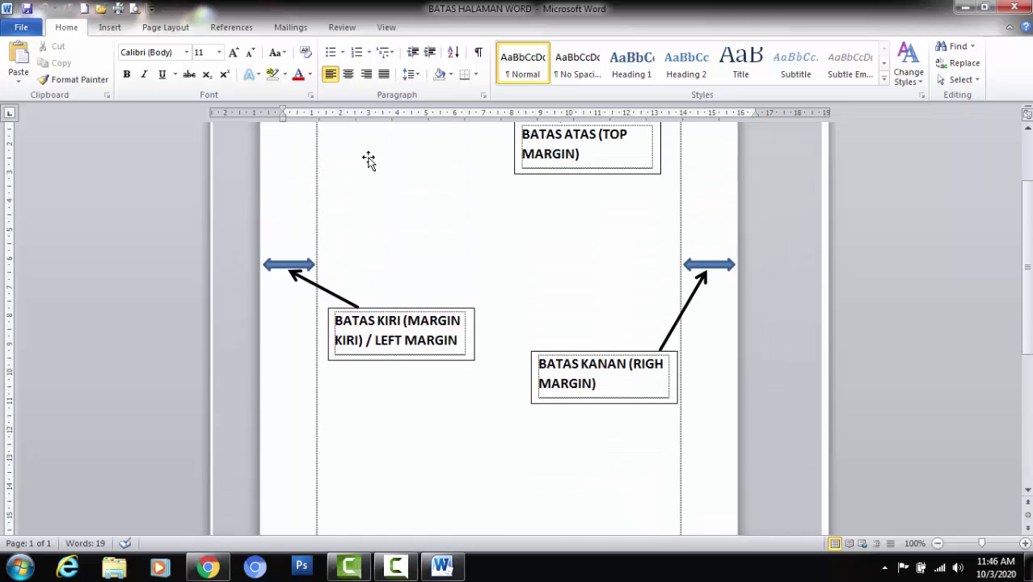
scroll(366, 159, up, 3)
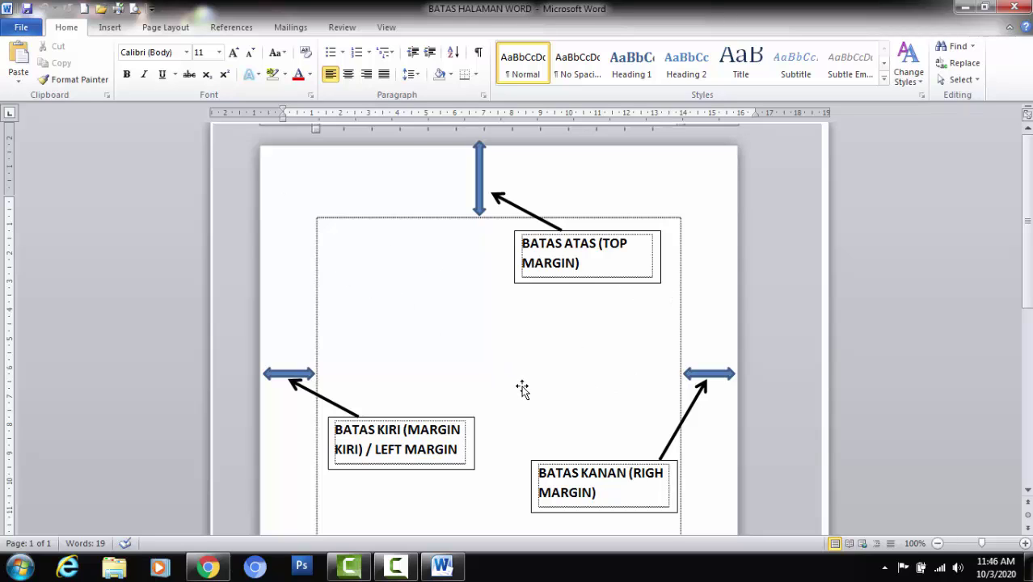
scroll(548, 341, down, 10)
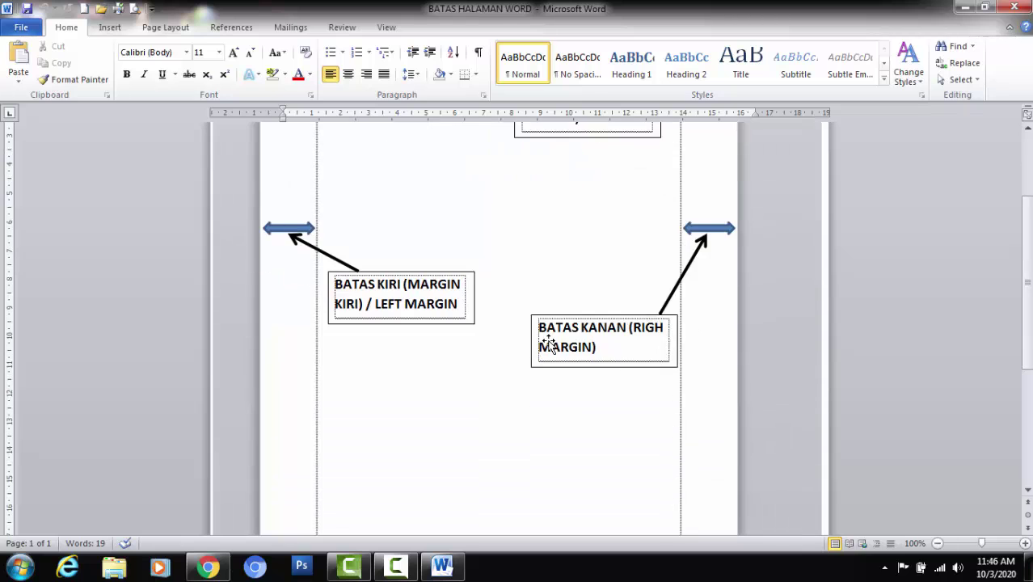
scroll(440, 295, up, 7)
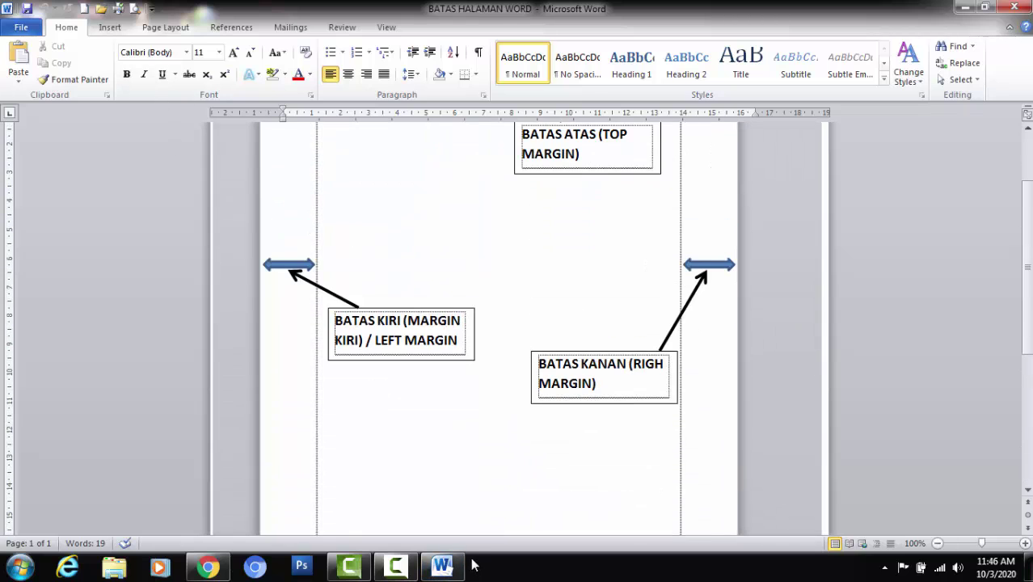
Create a new blank document and inspect its custom margins in Page Setup, closing the dialog without changes
mouse_move(463, 570)
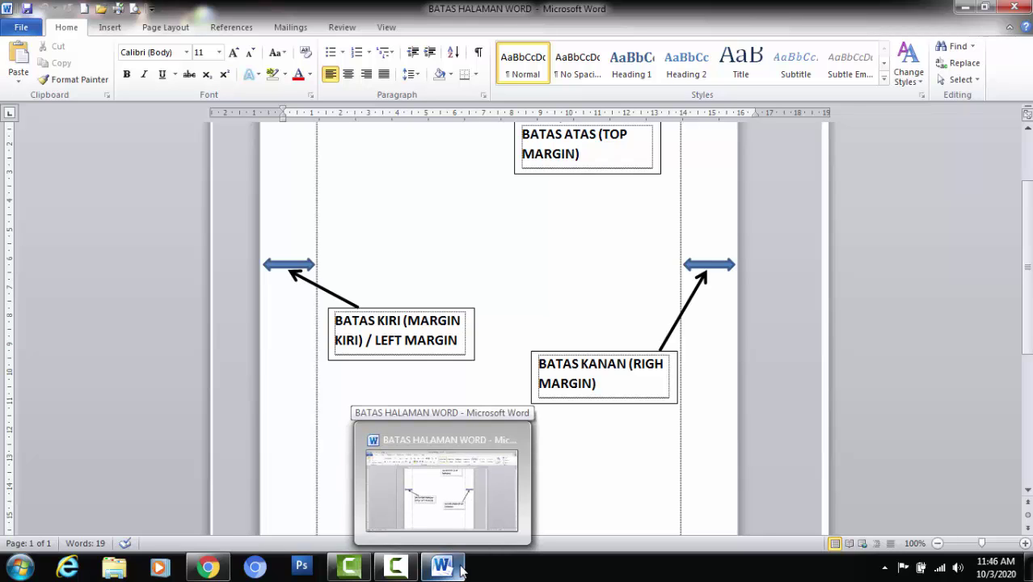
click(84, 9)
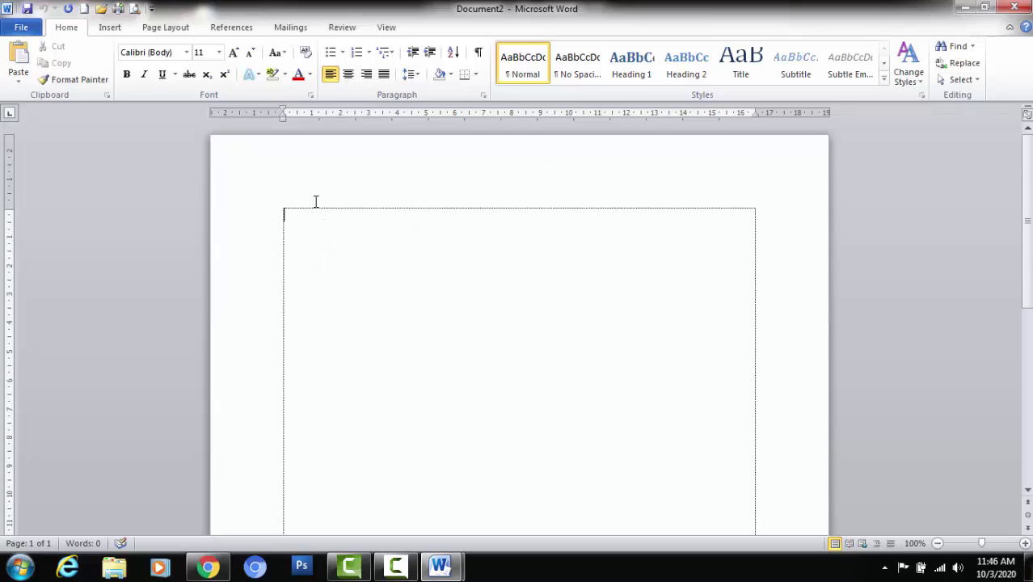
click(149, 27)
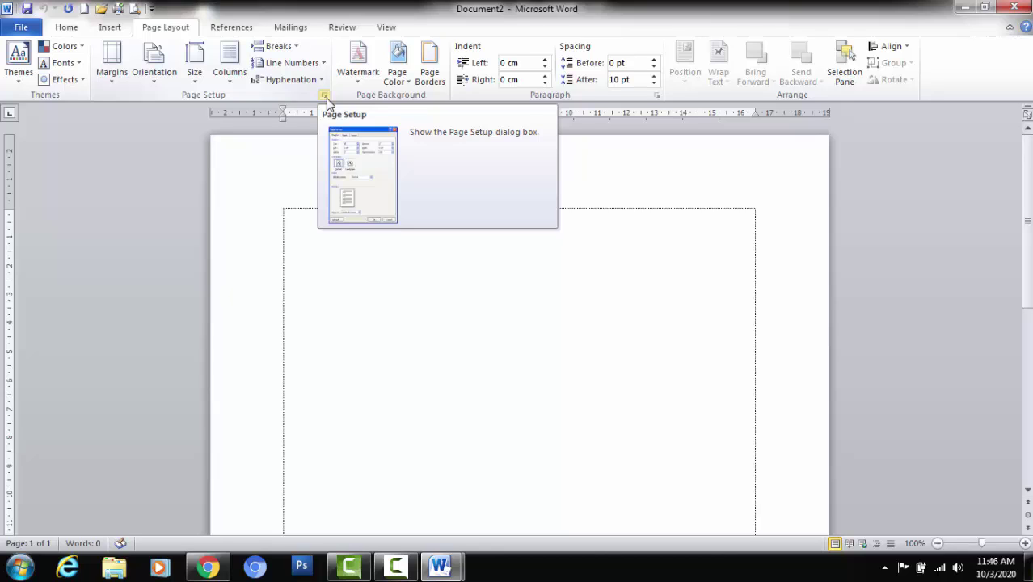
click(108, 79)
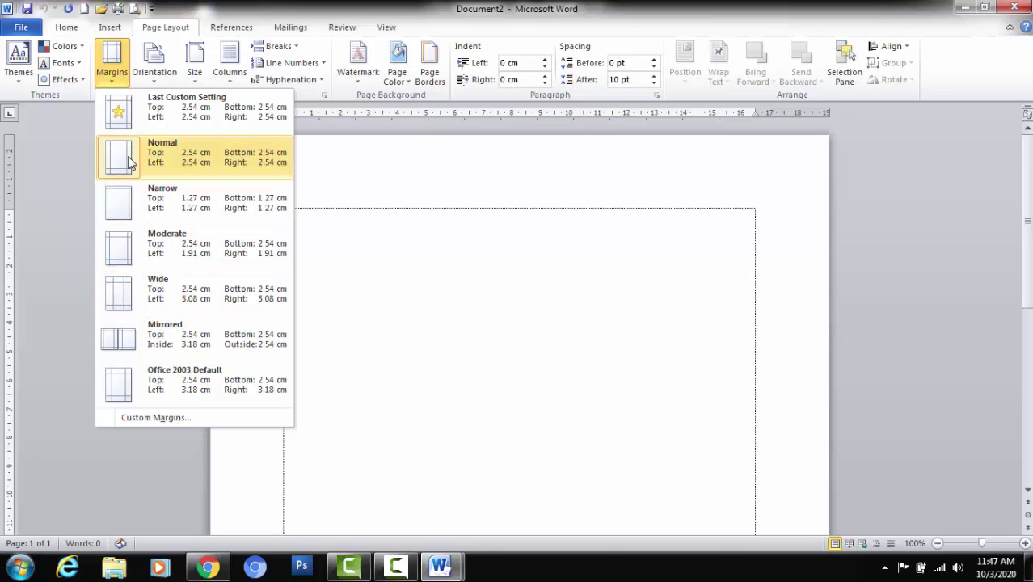
click(159, 416)
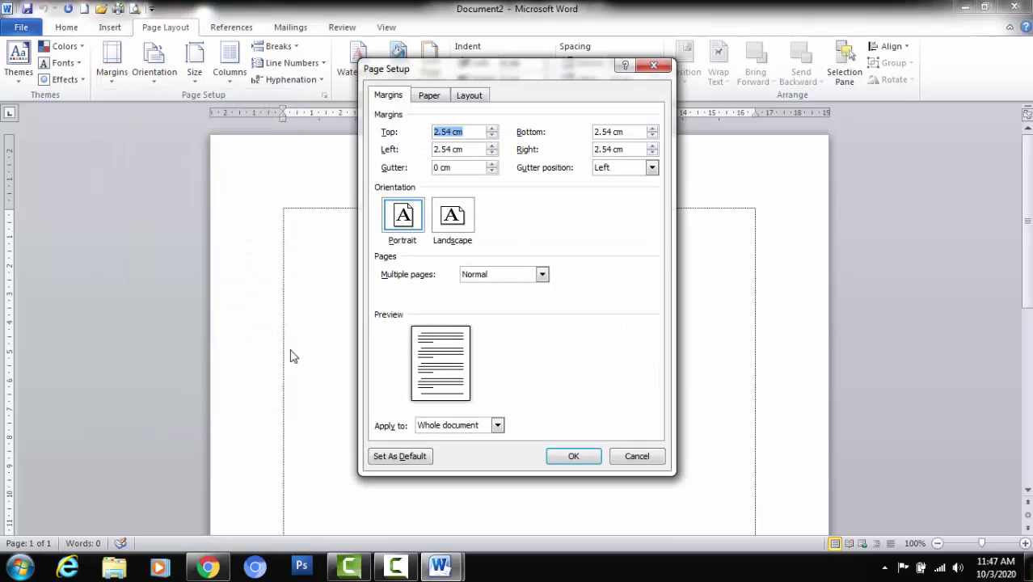
click(467, 135)
click(638, 457)
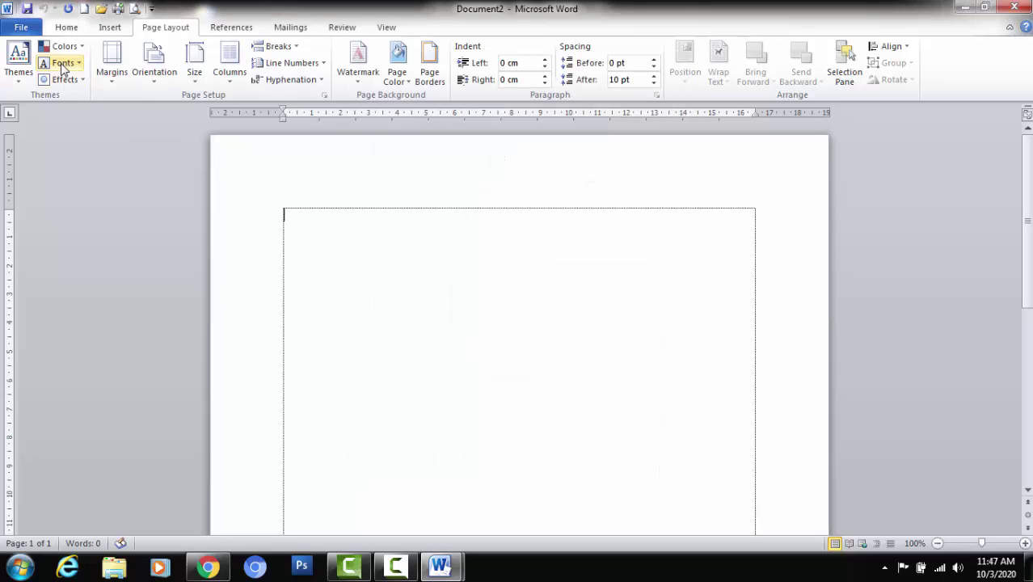
Set the measurement units to Inches in the advanced display options and apply the setting
click(23, 29)
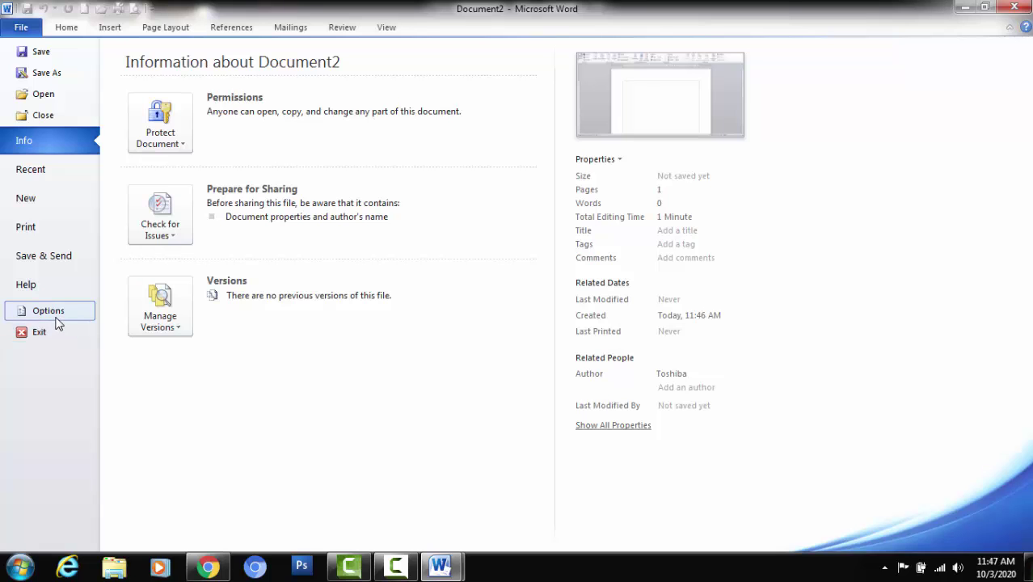
key(Escape)
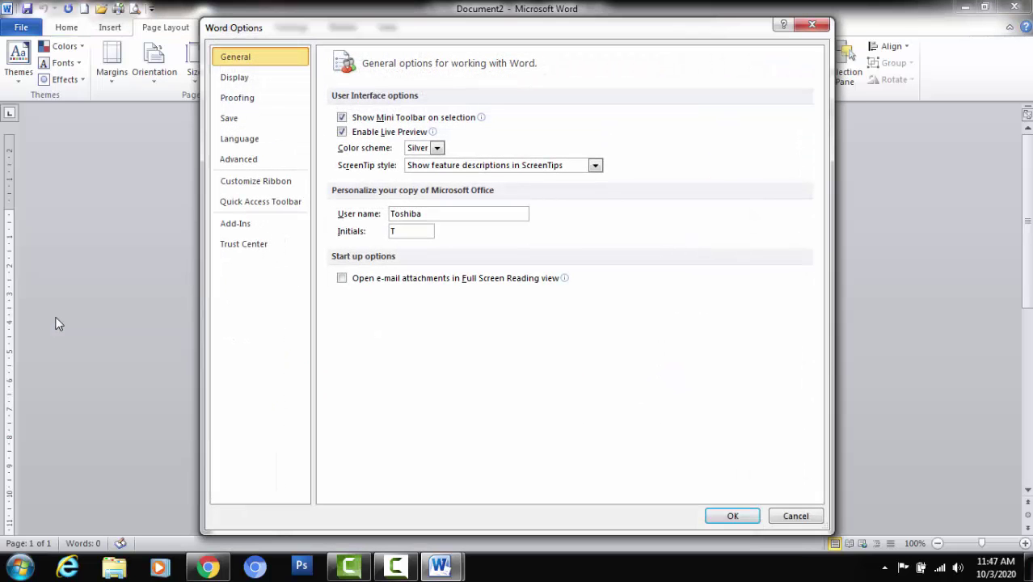
click(252, 163)
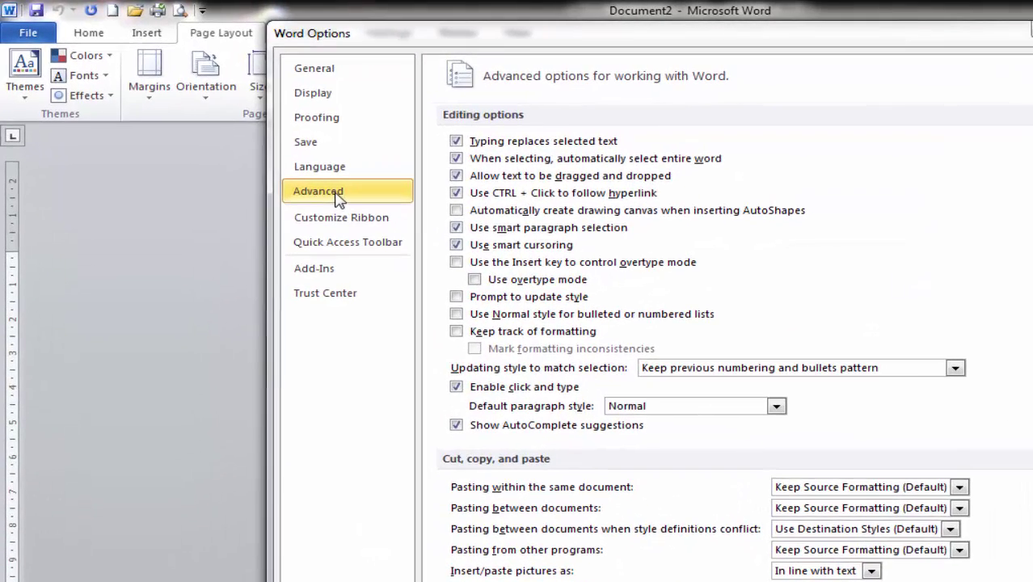
scroll(502, 232, down, 12)
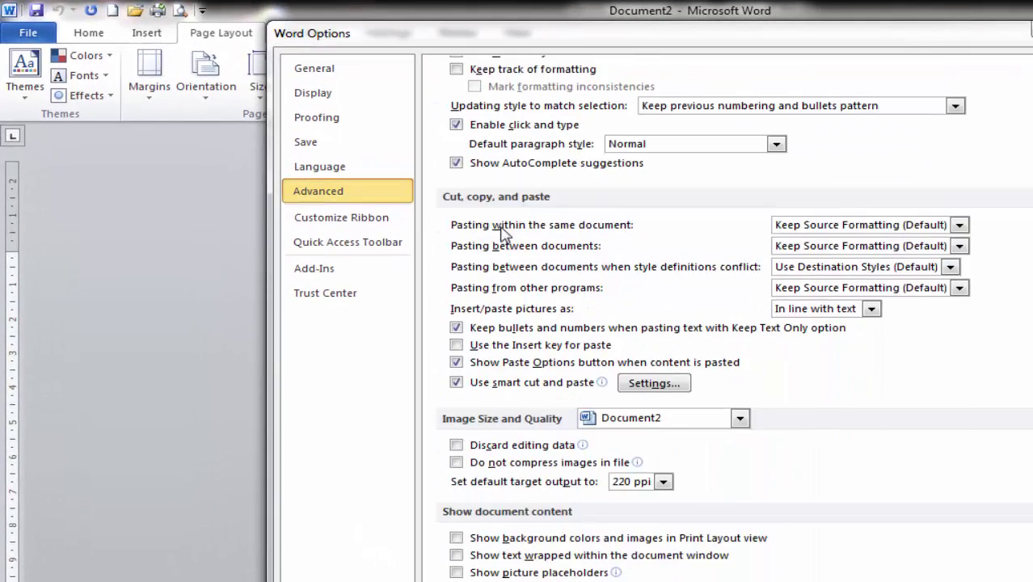
scroll(503, 233, down, 6)
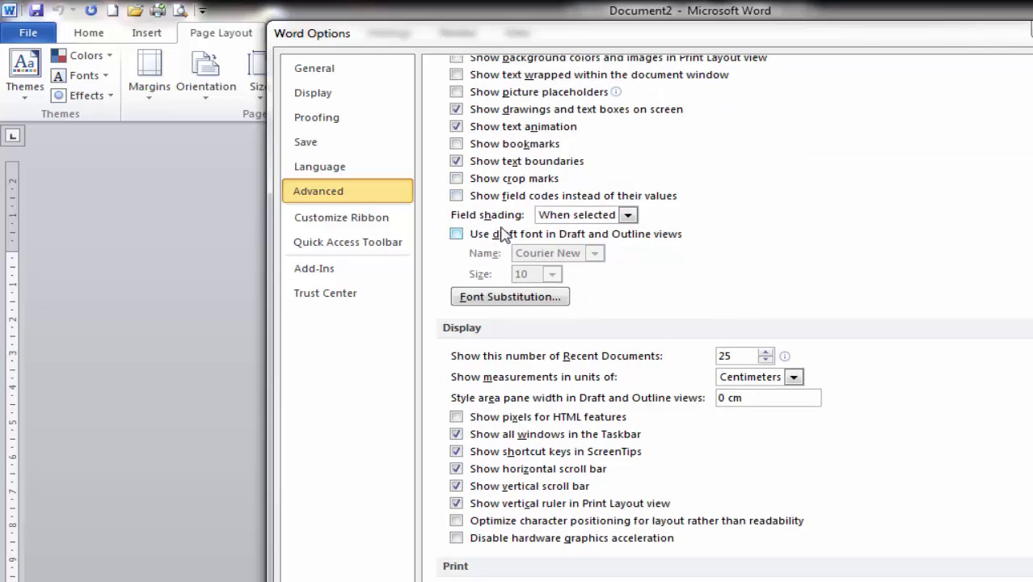
scroll(503, 233, down, 2)
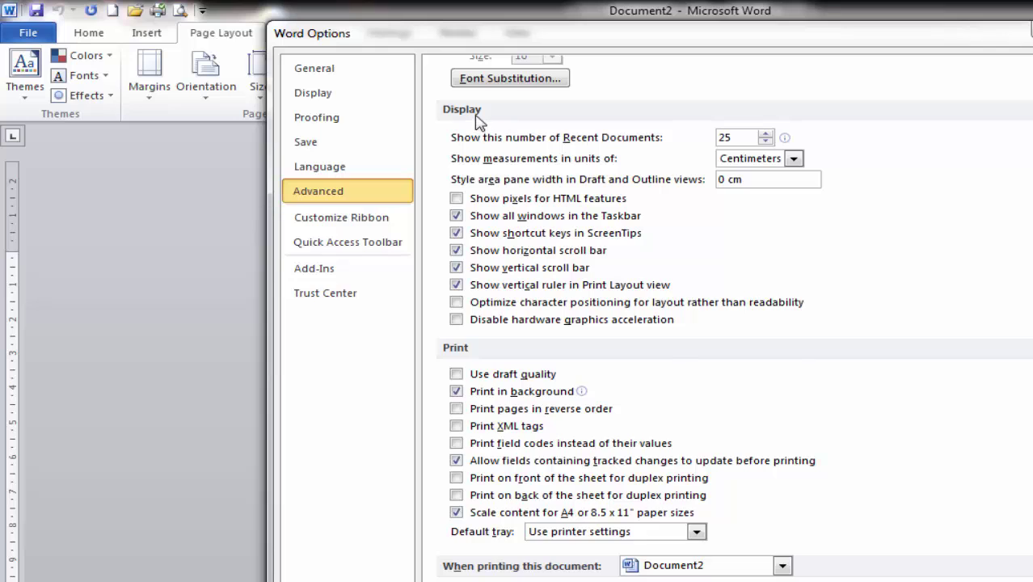
scroll(487, 150, up, 1)
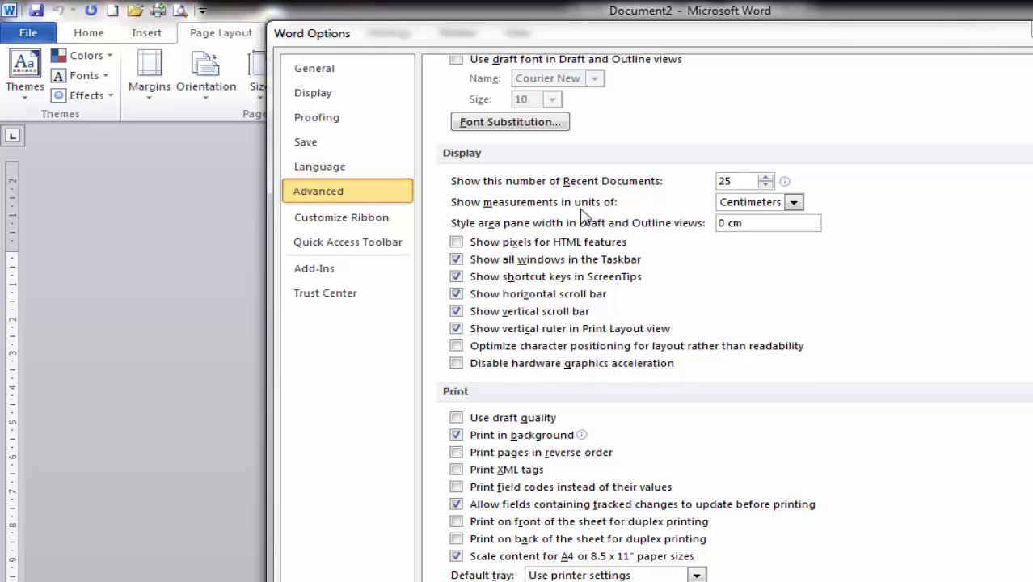
click(793, 204)
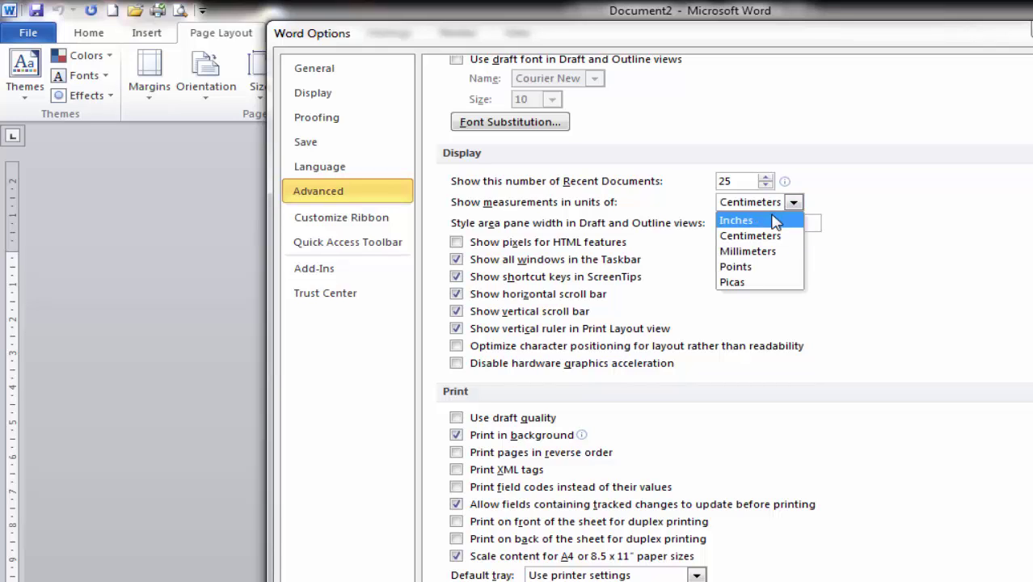
click(774, 220)
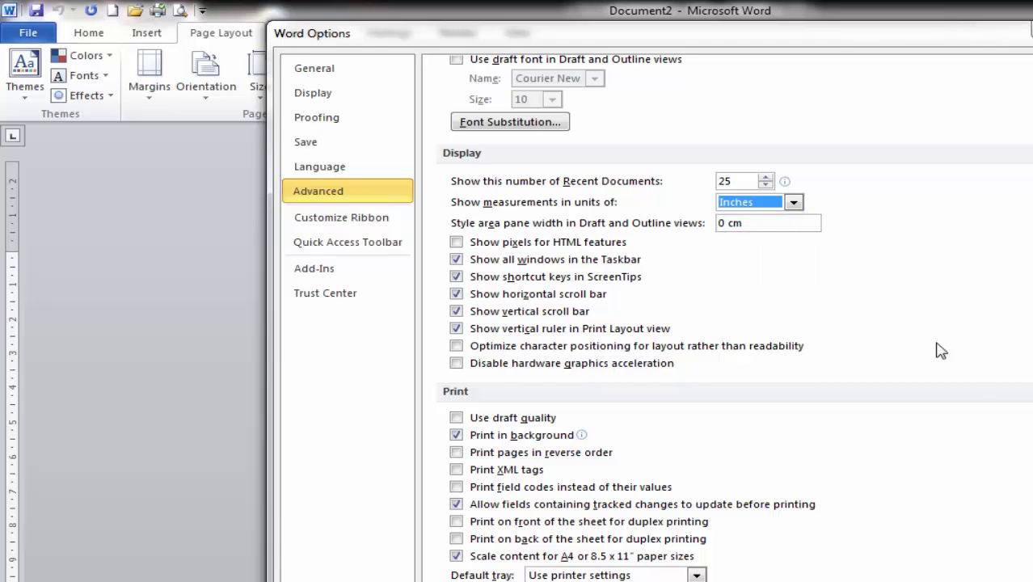
key(Return)
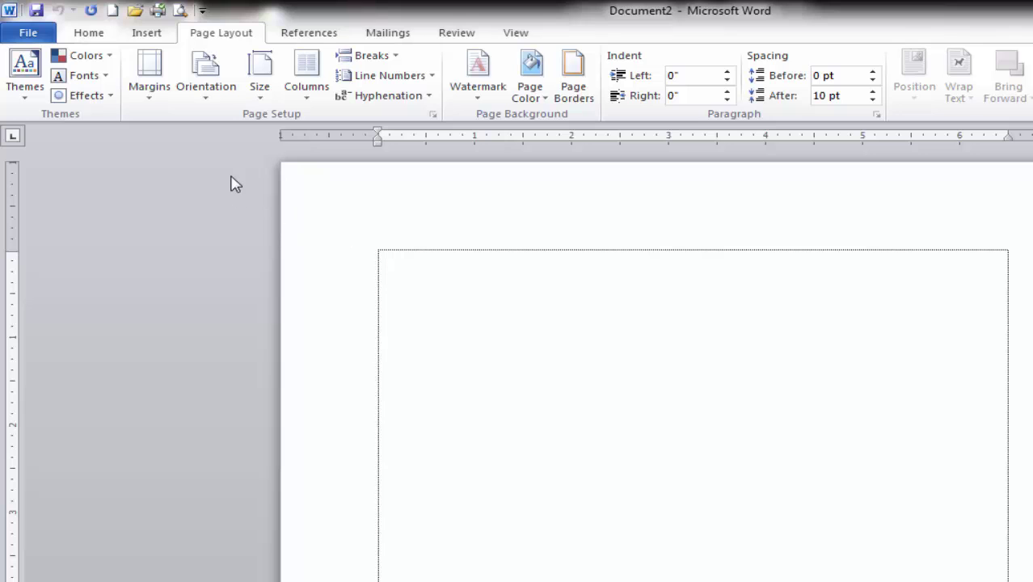
Check the units used for the custom margins in Page Setup and cancel the dialog
click(148, 100)
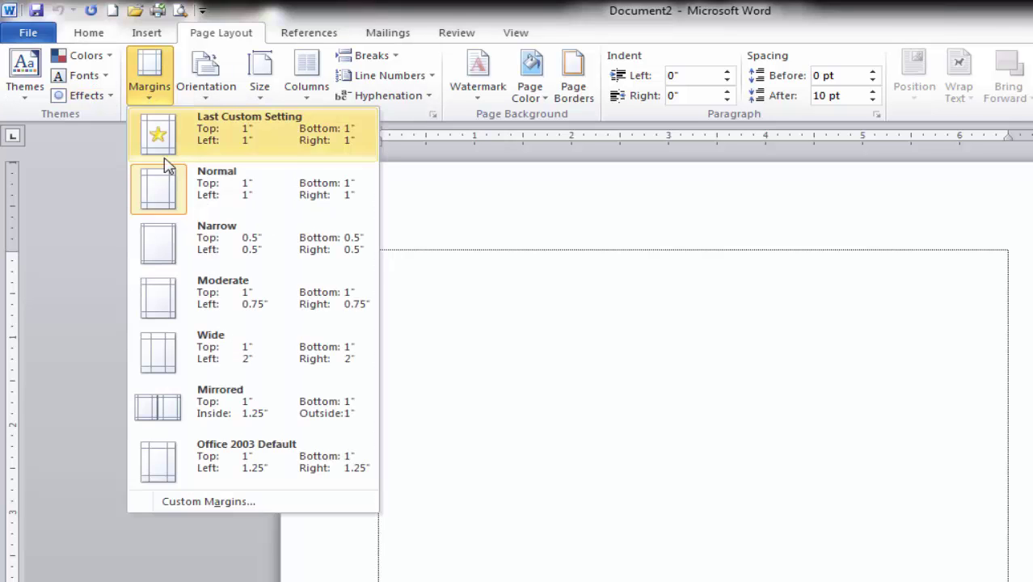
click(184, 501)
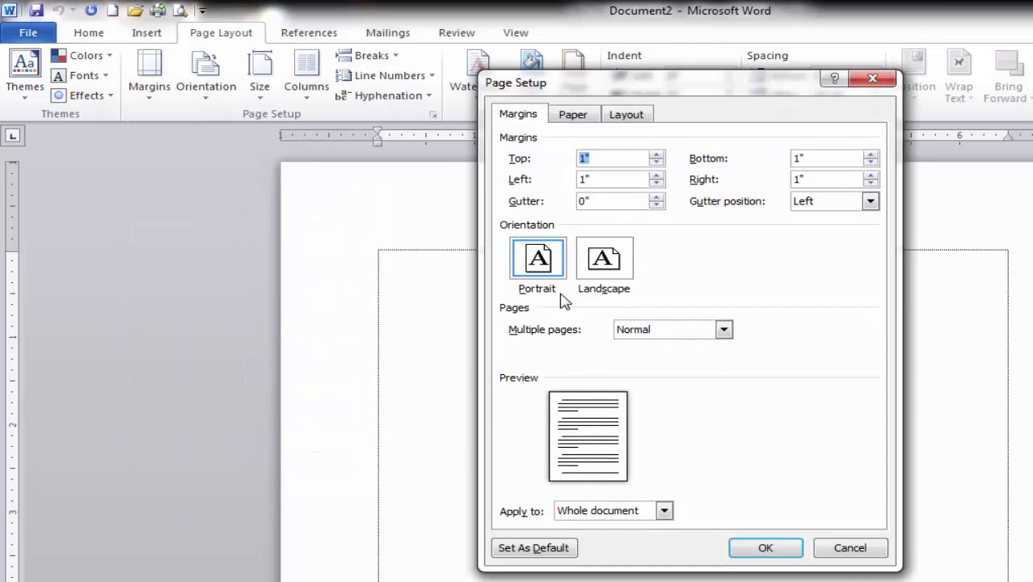
click(610, 158)
click(850, 547)
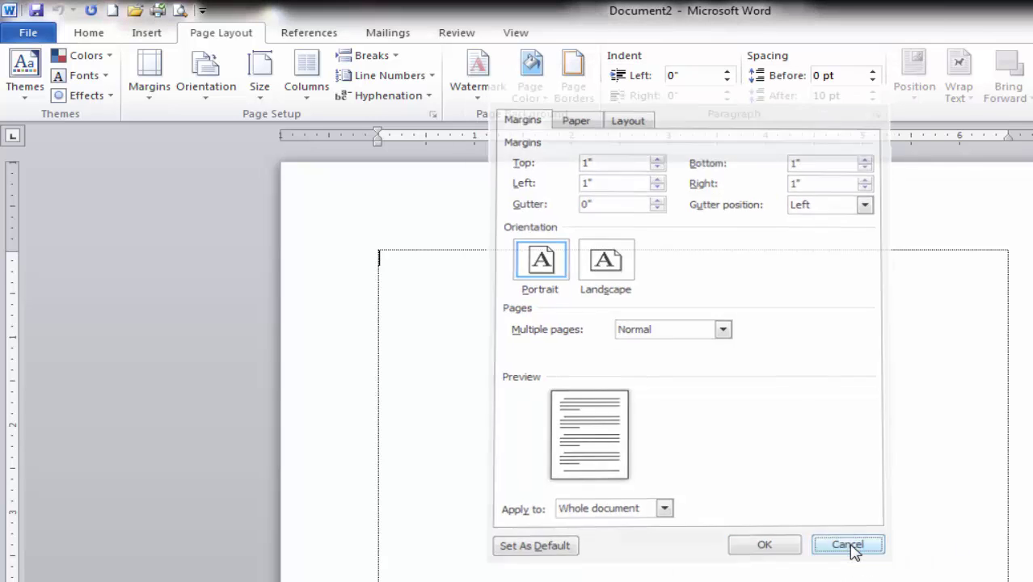
Set the measurement units back to Centimeters in the advanced display options
click(31, 36)
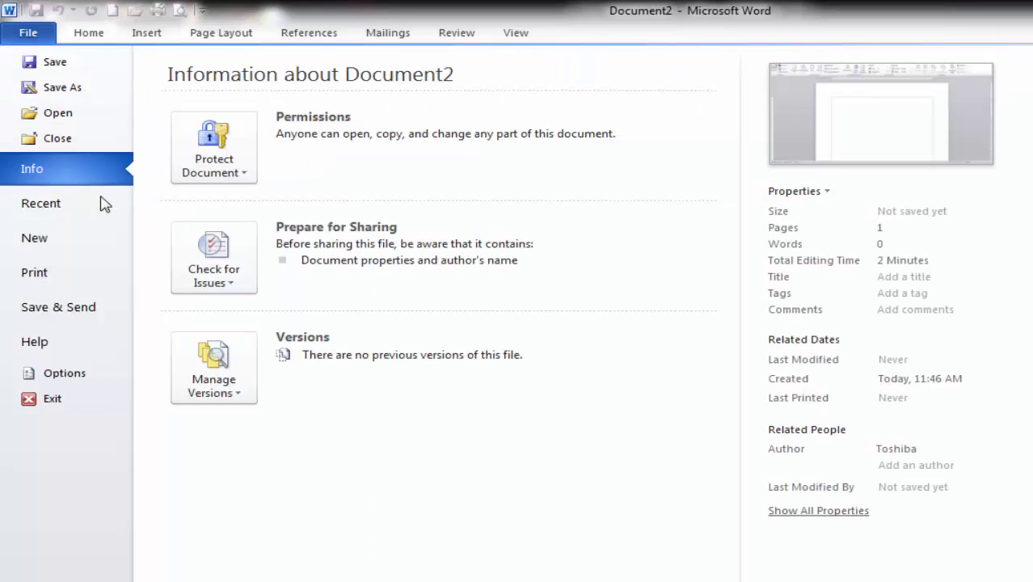
click(71, 374)
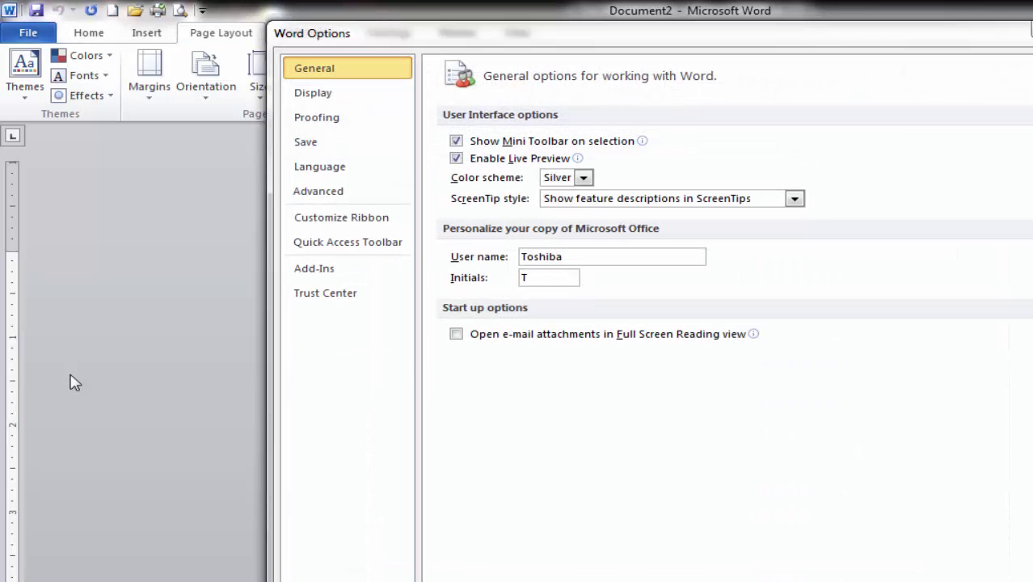
click(323, 200)
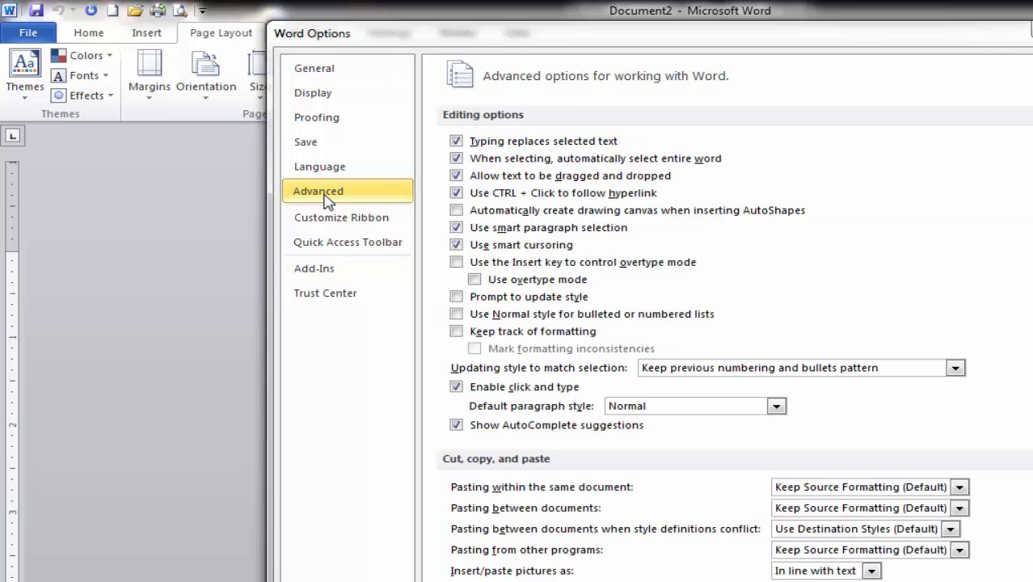
scroll(457, 232, down, 3)
scroll(531, 243, down, 5)
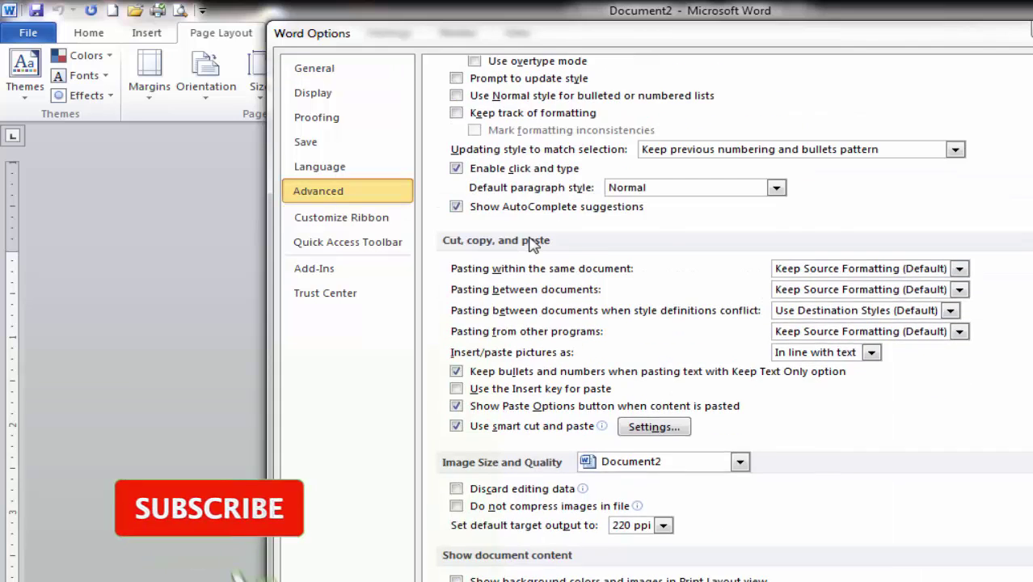
scroll(531, 243, down, 3)
scroll(530, 242, down, 5)
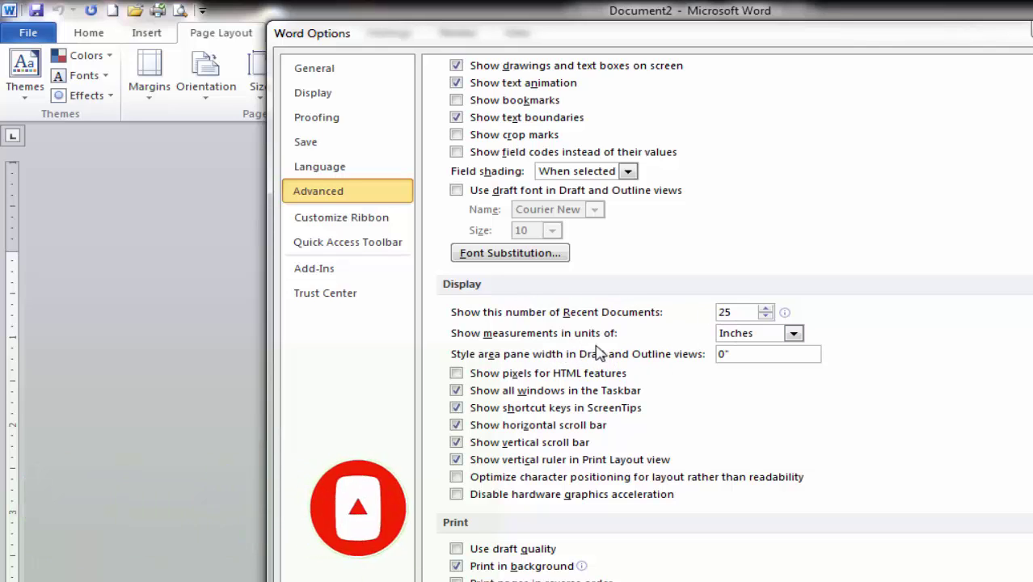
click(793, 339)
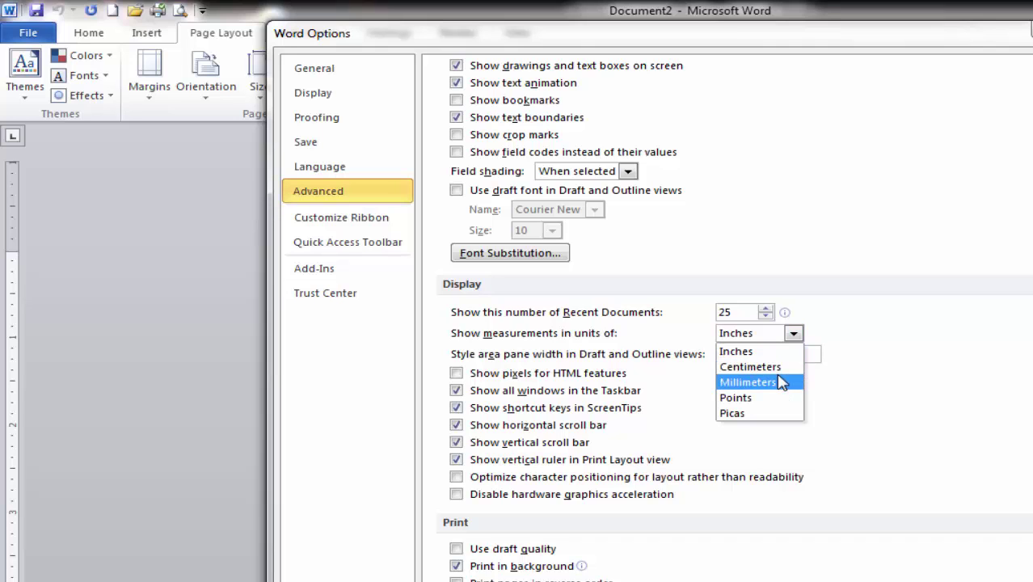
click(752, 366)
Review the text boundaries setting among the advanced document content options and apply the Word options
scroll(686, 373, down, 3)
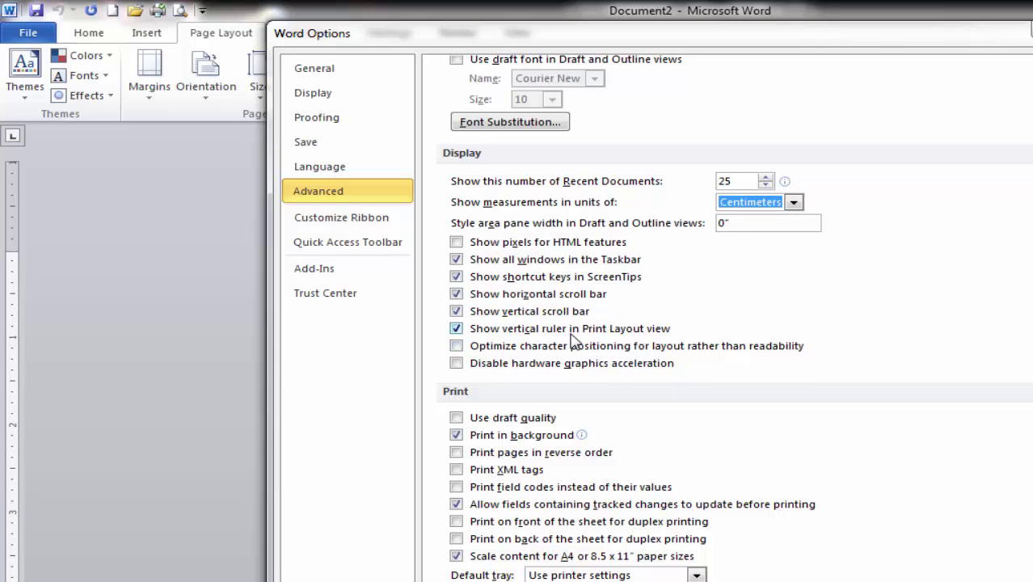
scroll(571, 340, up, 2)
scroll(572, 338, up, 1)
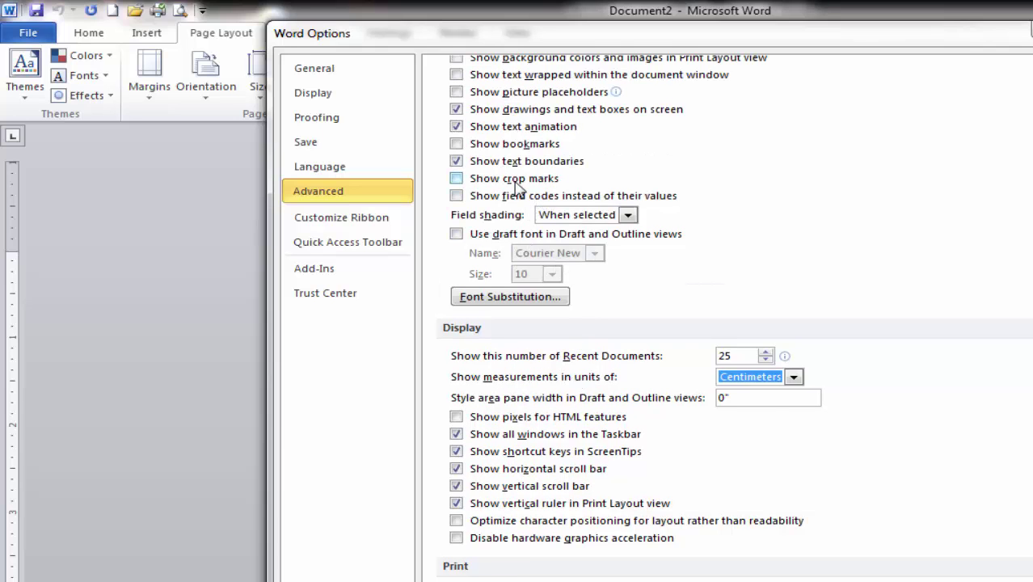
scroll(517, 186, up, 2)
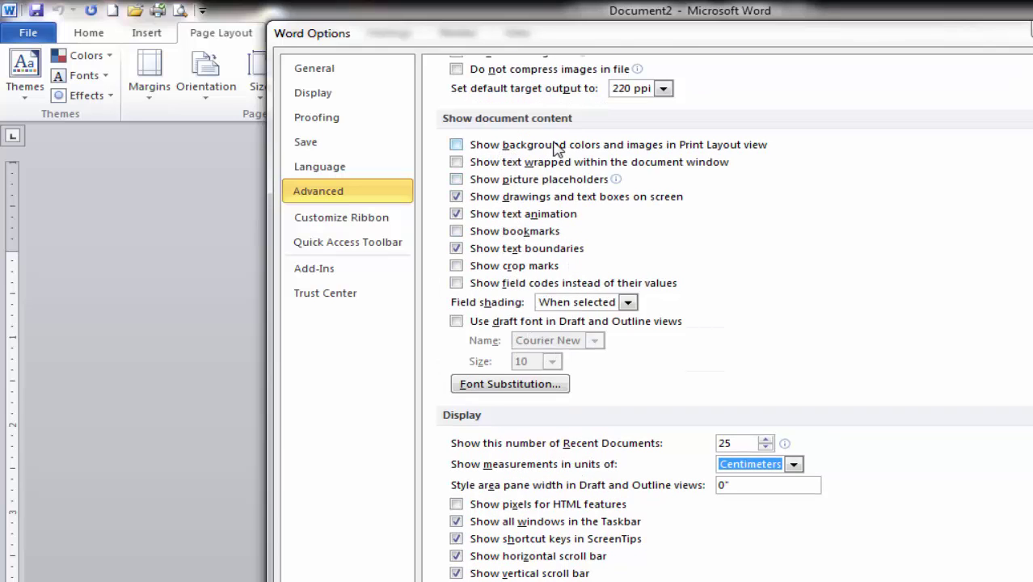
click(532, 254)
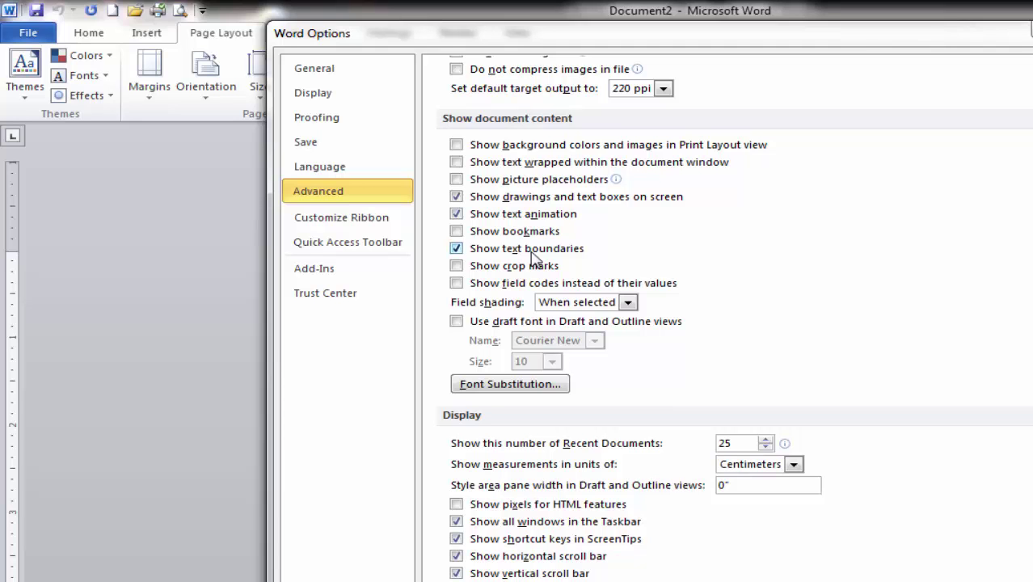
click(841, 549)
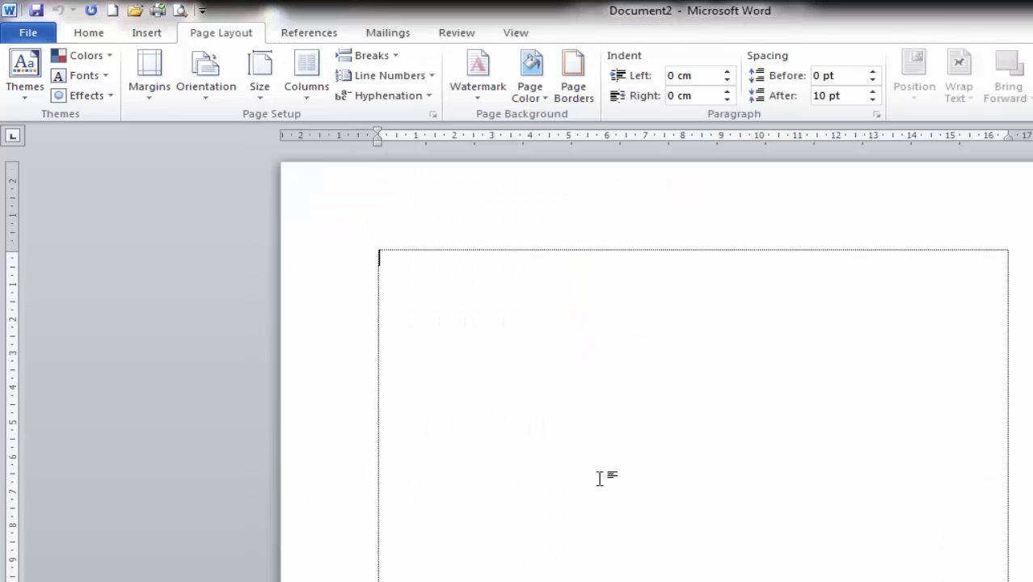
Check the units of the custom margins in Page Setup and cancel the dialog
click(162, 105)
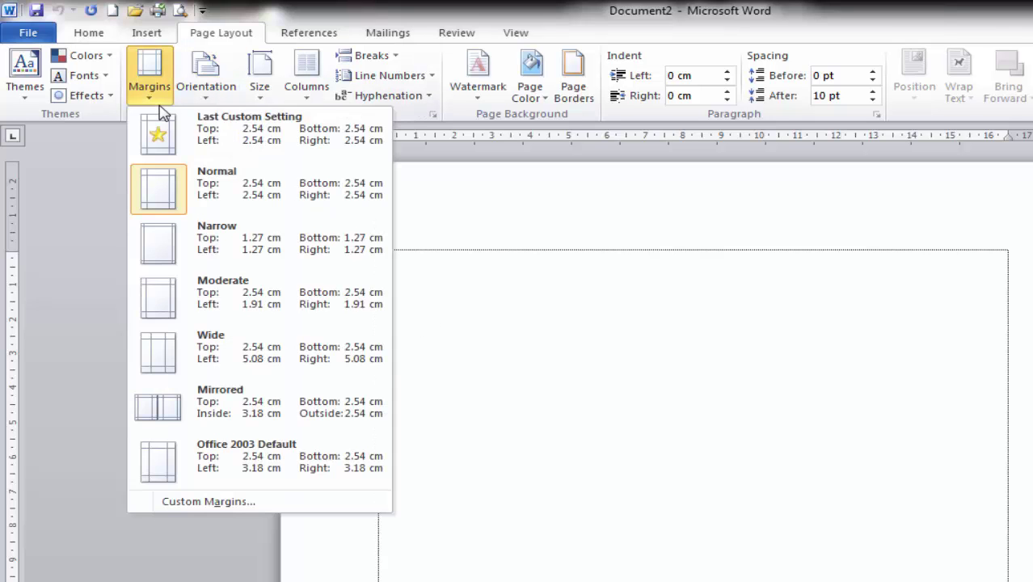
click(226, 501)
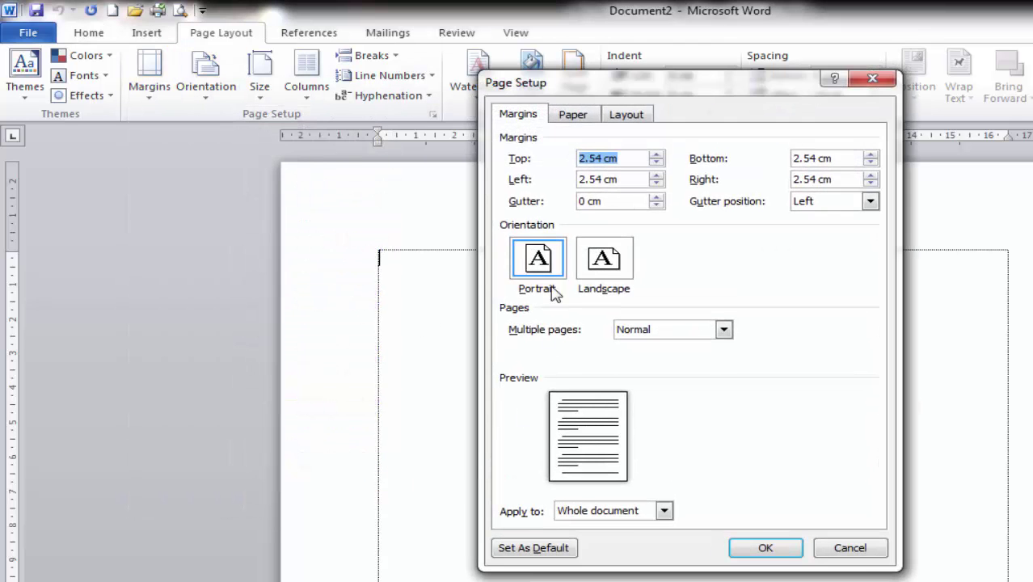
click(608, 159)
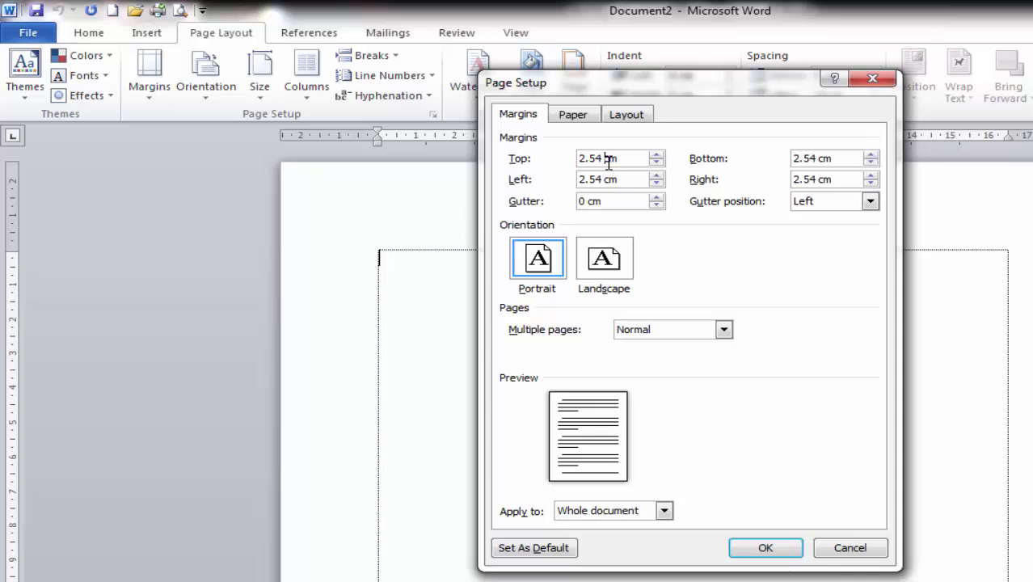
click(836, 548)
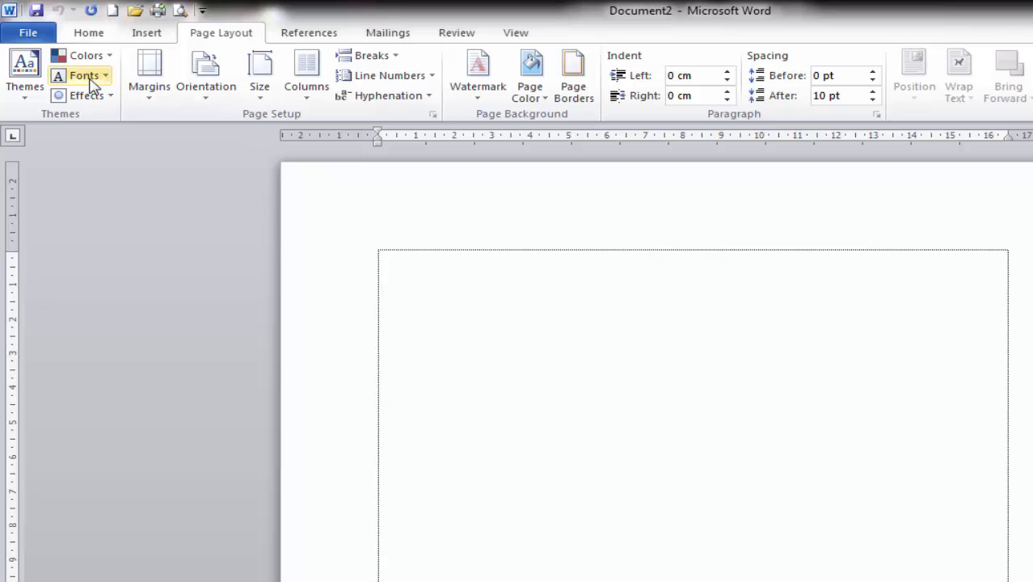
Turn off Show text boundaries in the advanced document content options and apply the change
click(31, 36)
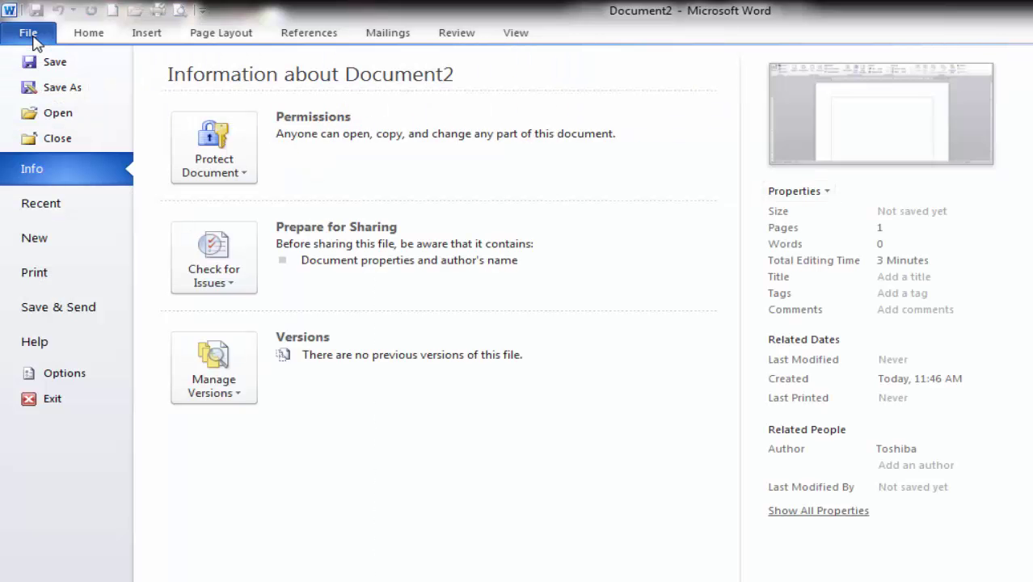
click(75, 374)
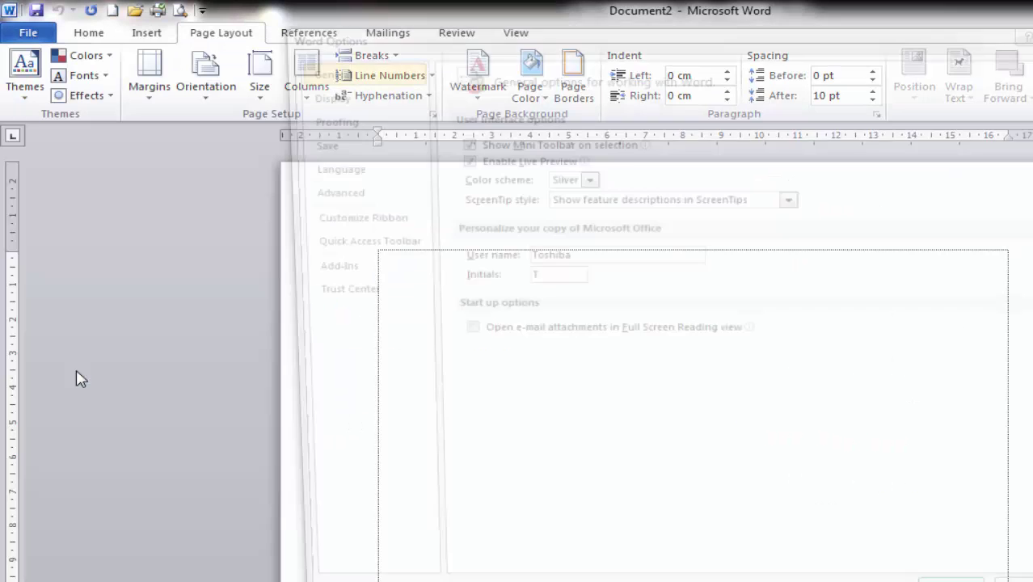
click(339, 194)
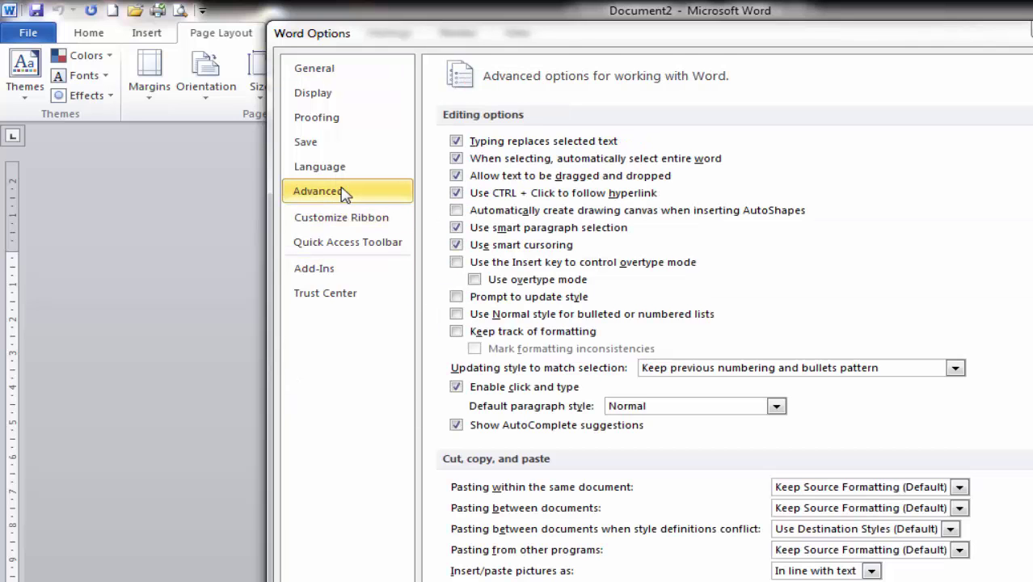
scroll(578, 355, down, 4)
scroll(579, 356, down, 4)
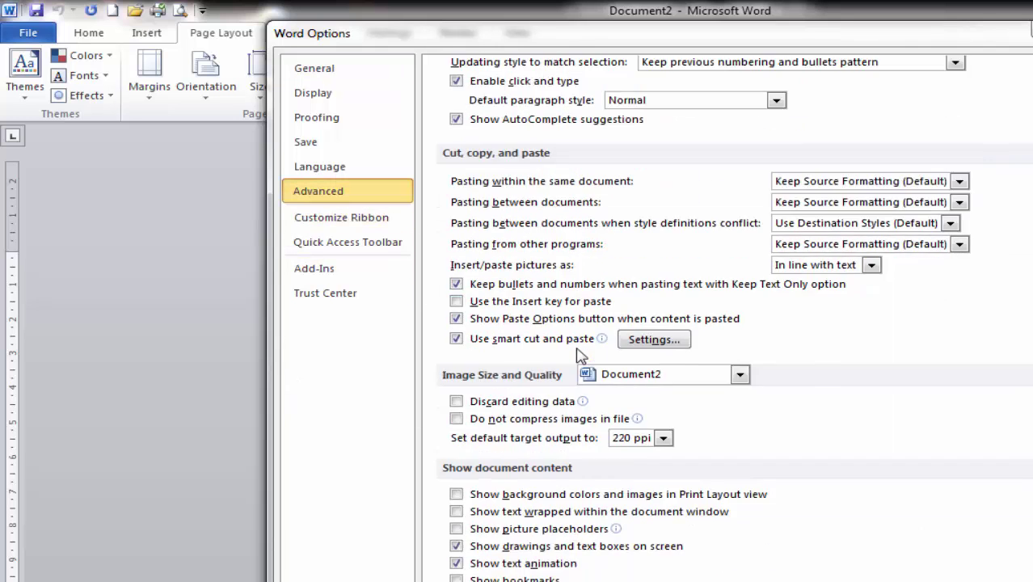
scroll(578, 356, down, 4)
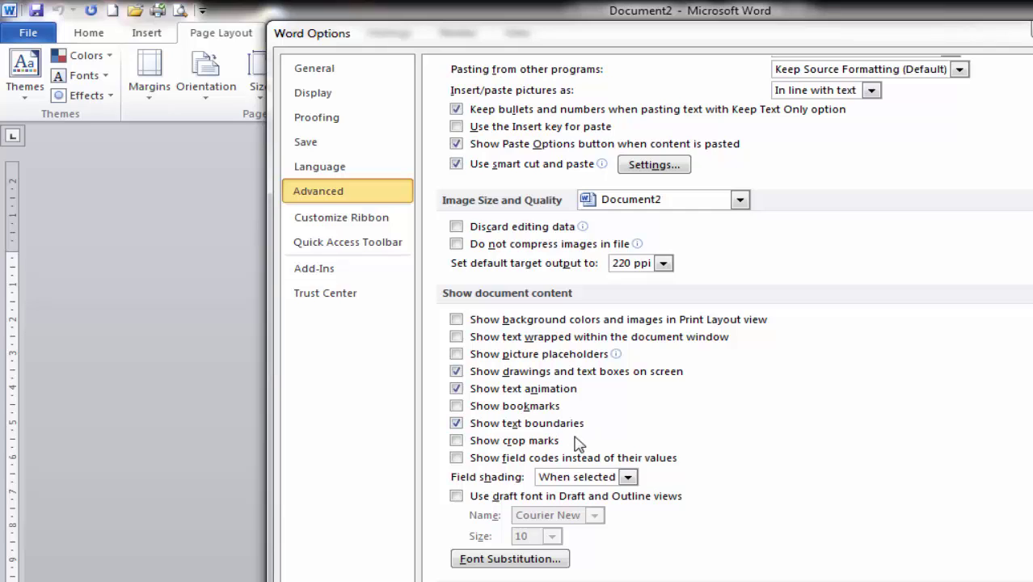
click(495, 427)
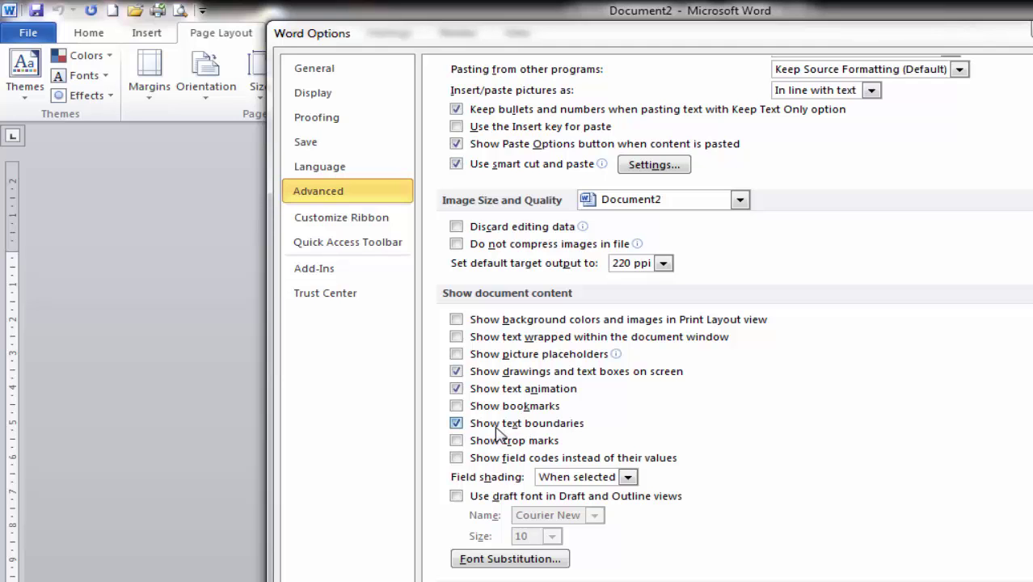
key(Return)
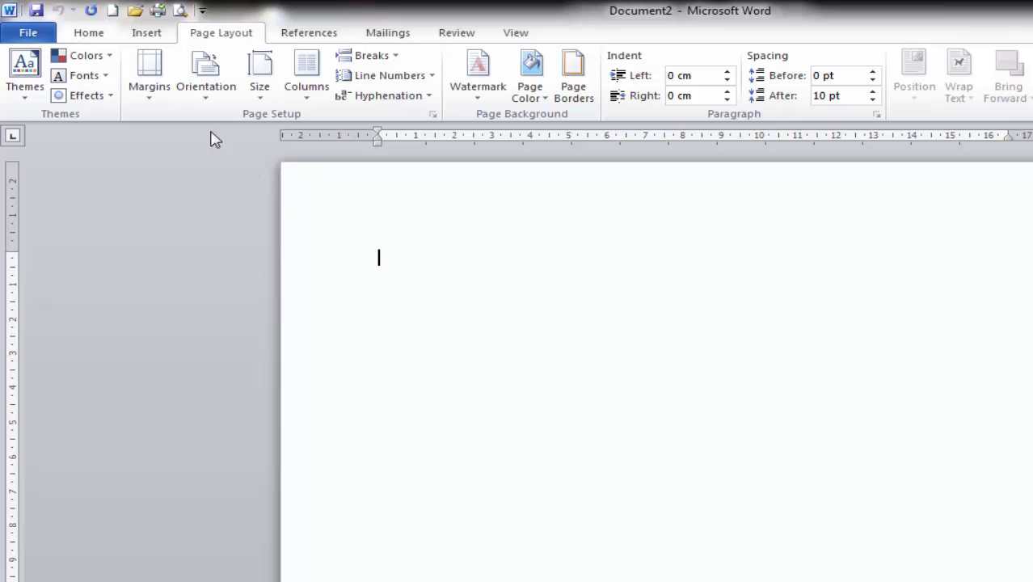
Turn Show text boundaries back on in the advanced document content options and apply the change
click(36, 32)
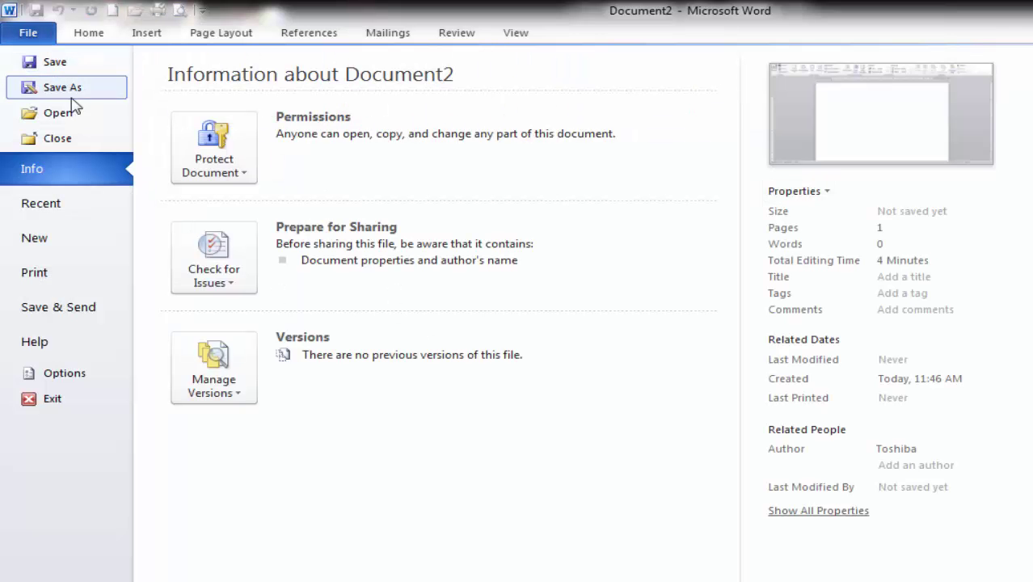
click(80, 369)
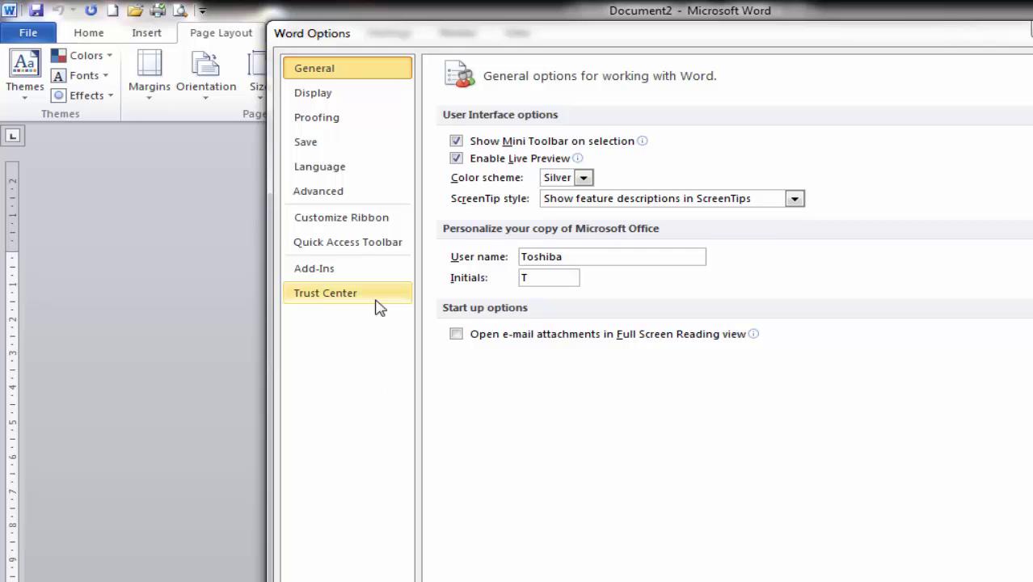
click(317, 197)
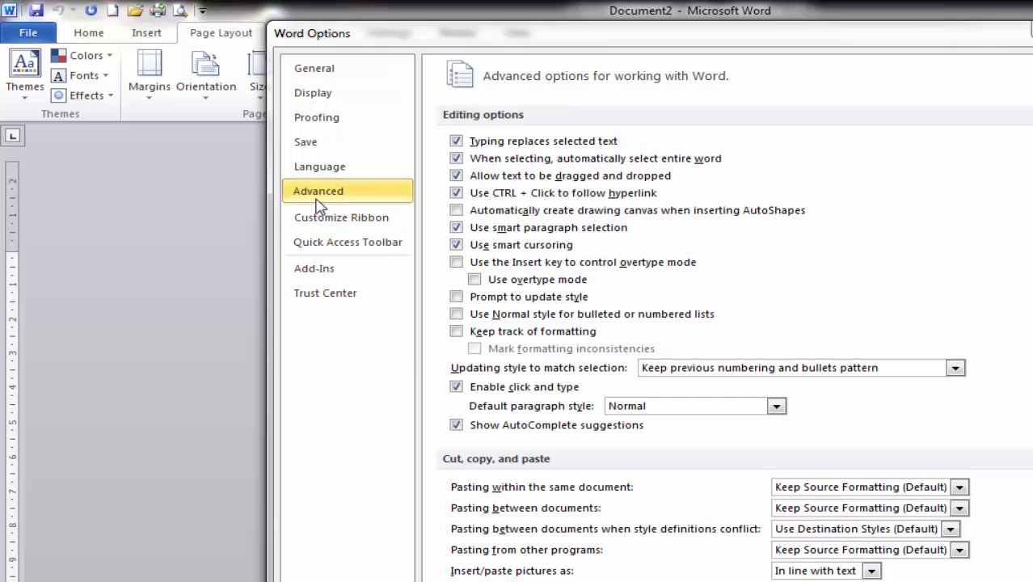
scroll(579, 432, down, 7)
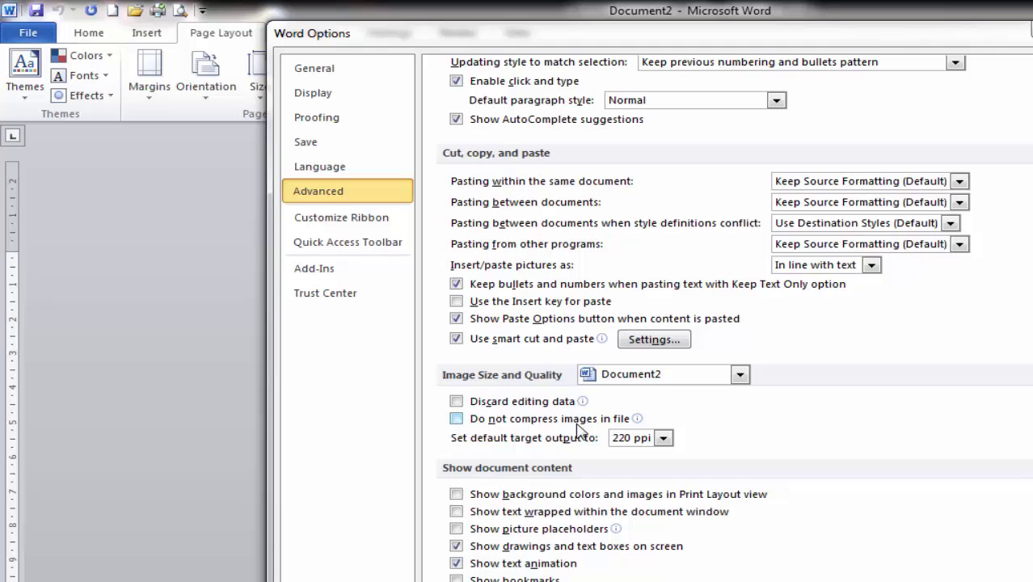
scroll(579, 432, down, 2)
scroll(579, 432, down, 2)
click(540, 425)
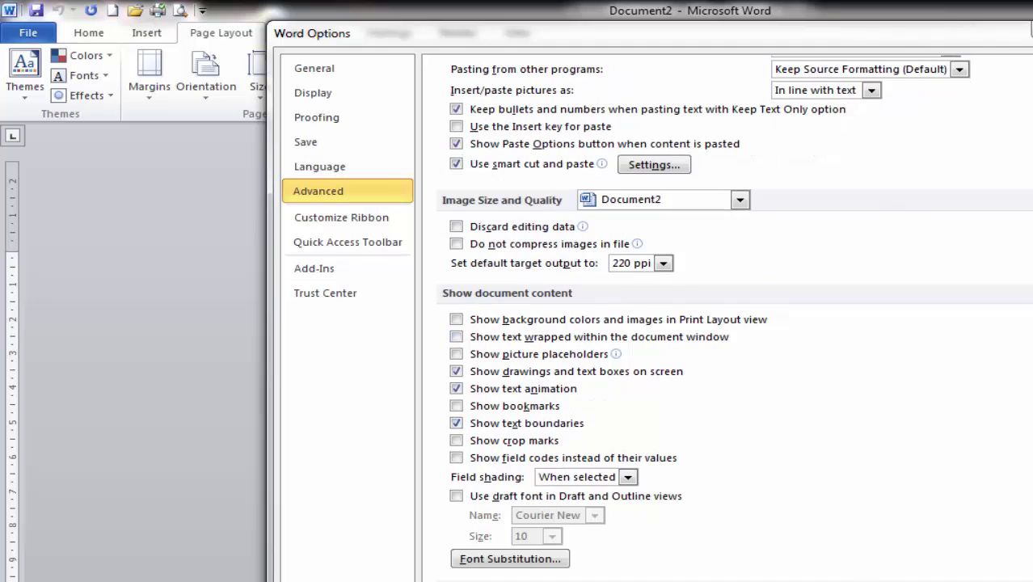
key(Return)
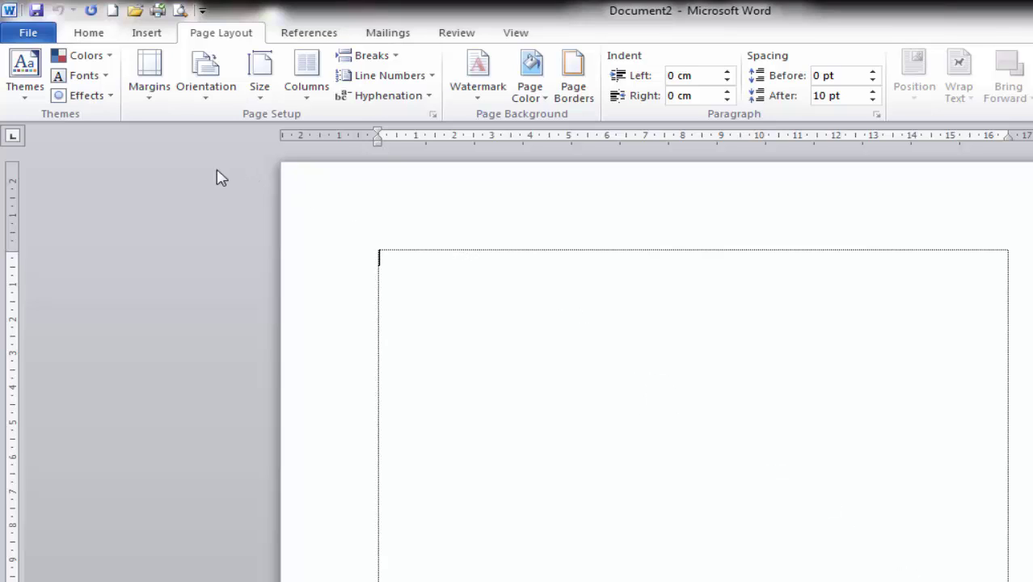
View the Page Setup dialog through the custom margins command and close it without changes
click(156, 98)
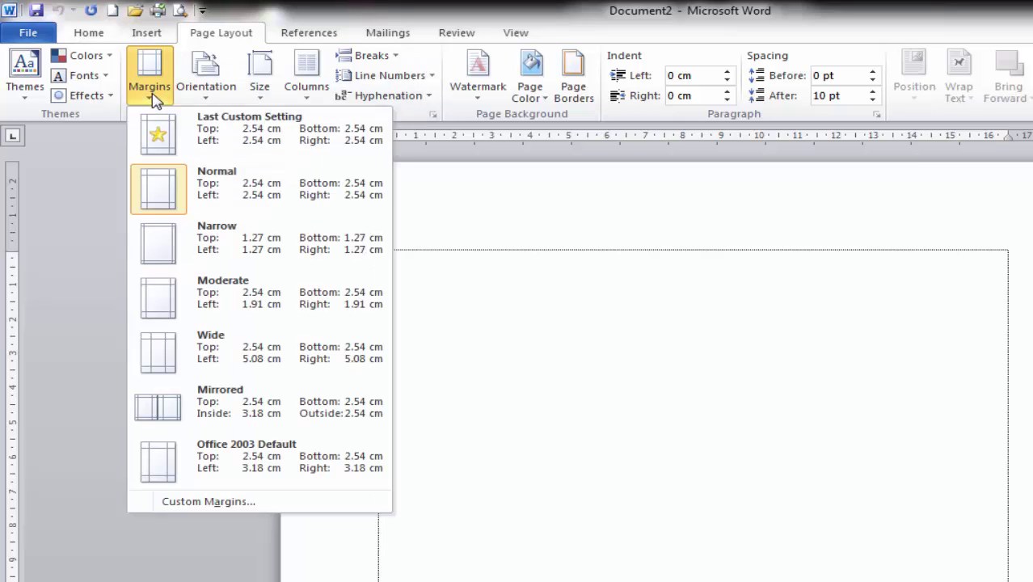
click(239, 502)
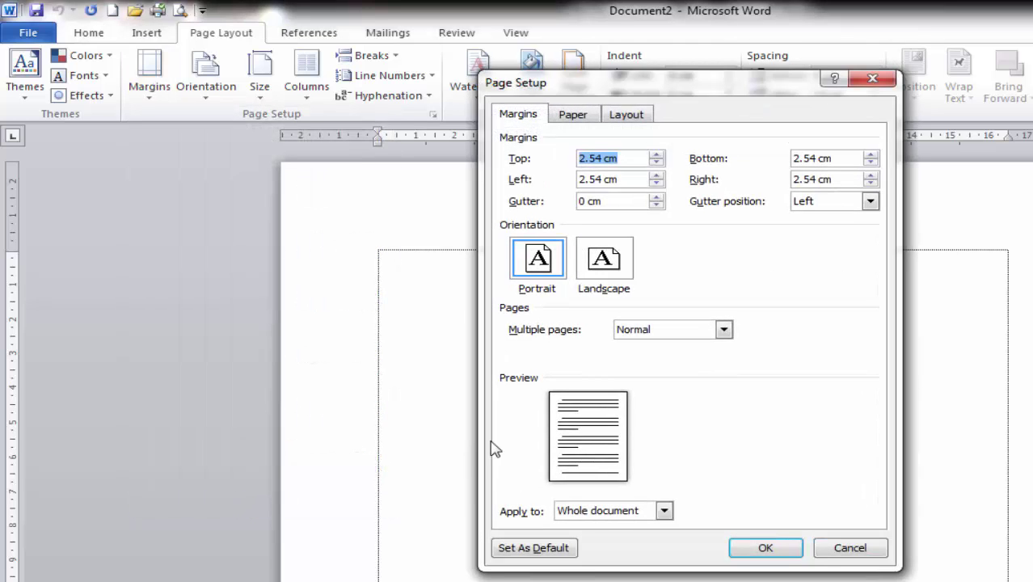
click(872, 79)
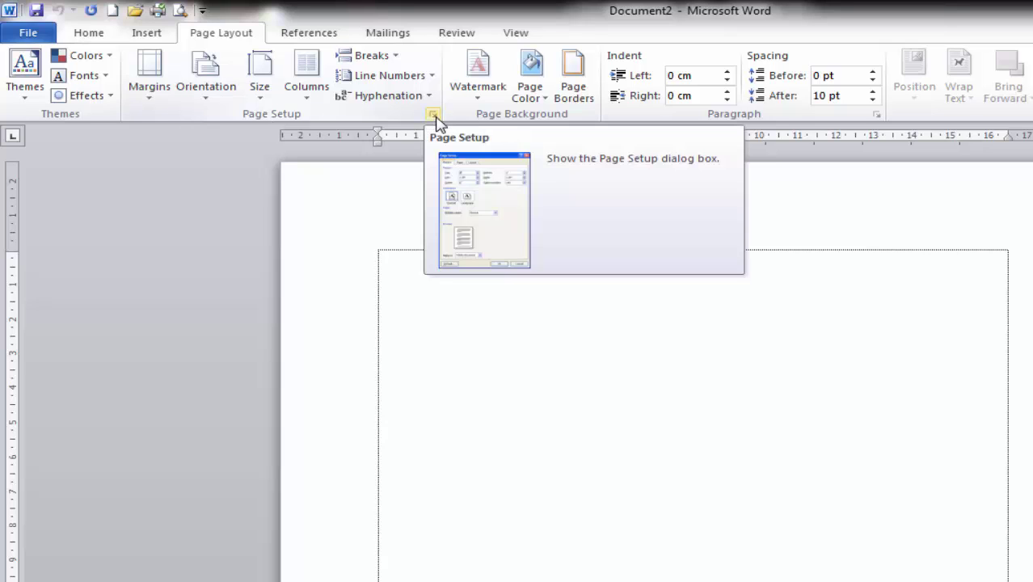
Reopen Page Setup directly from its group and set the top margin to 3 cm
click(433, 115)
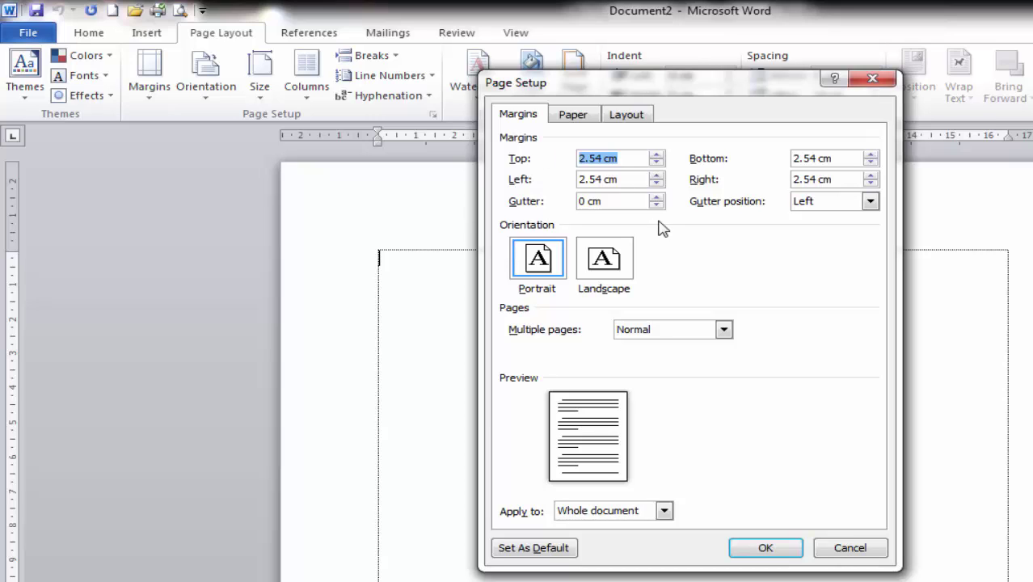
click(619, 160)
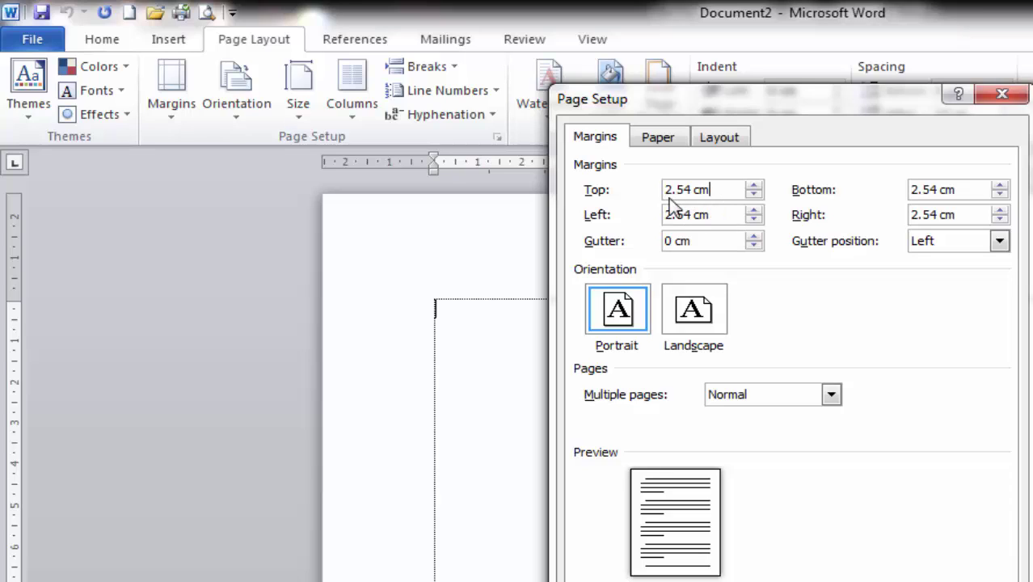
drag(711, 191, 644, 184)
text(3)
click(753, 186)
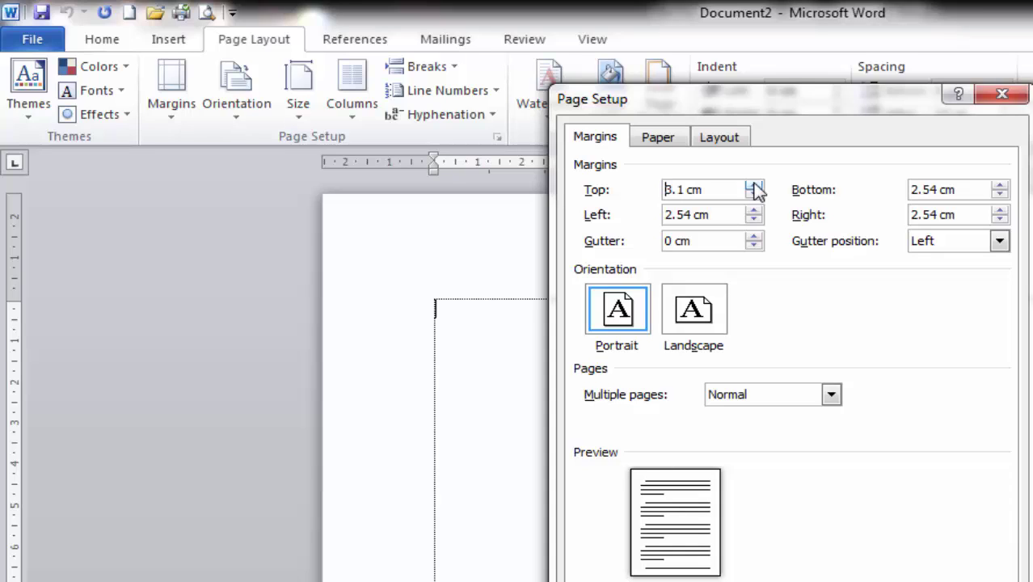
click(753, 187)
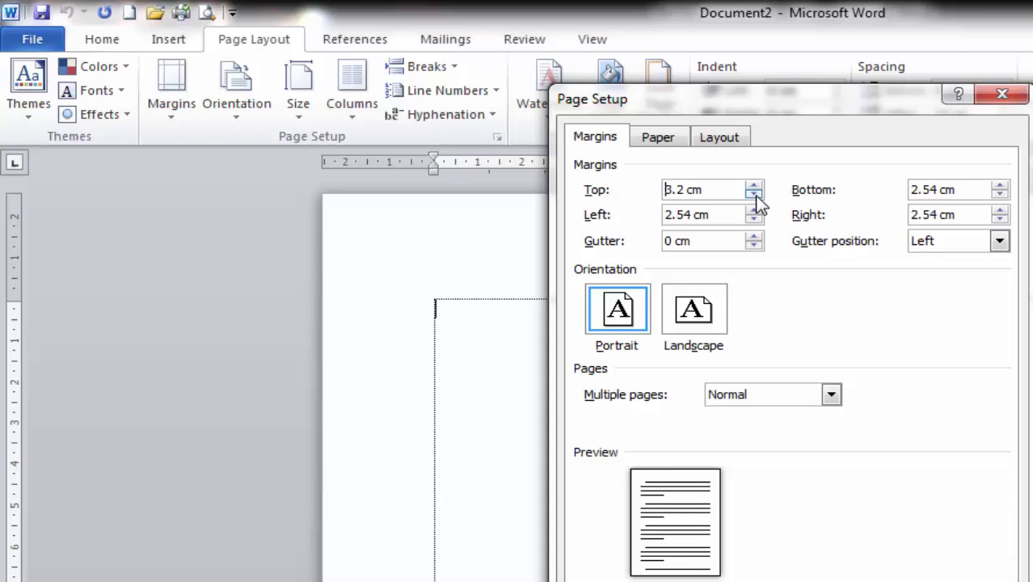
click(756, 196)
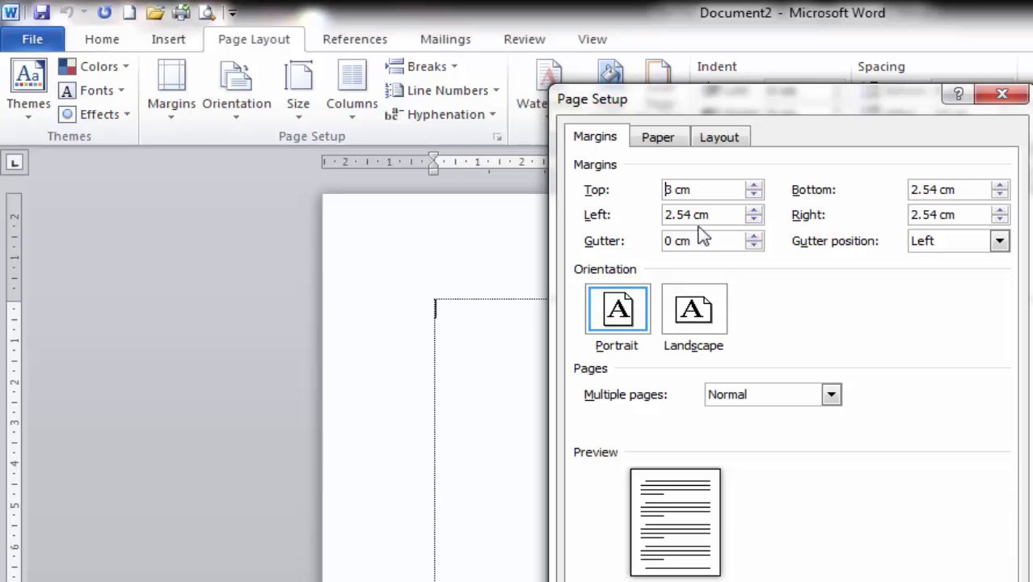
Set the left margin to 2.7 cm, the bottom margin to 2.8 cm and the right margin to 2.5 cm
click(753, 210)
click(753, 211)
click(753, 211)
click(753, 221)
click(1000, 185)
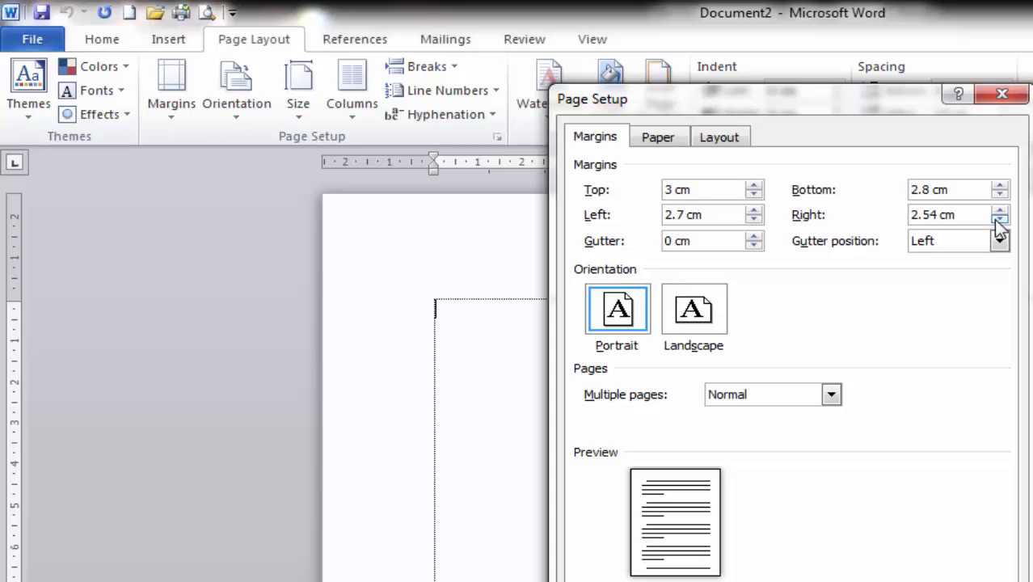
click(1000, 219)
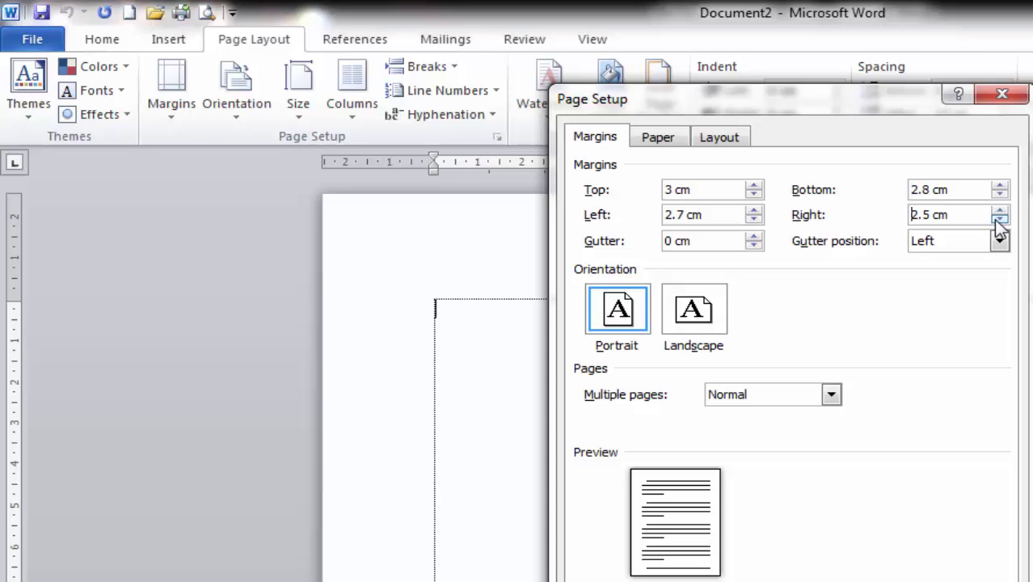
Increase the top margin to 4 cm
click(753, 185)
click(753, 185)
click(753, 185)
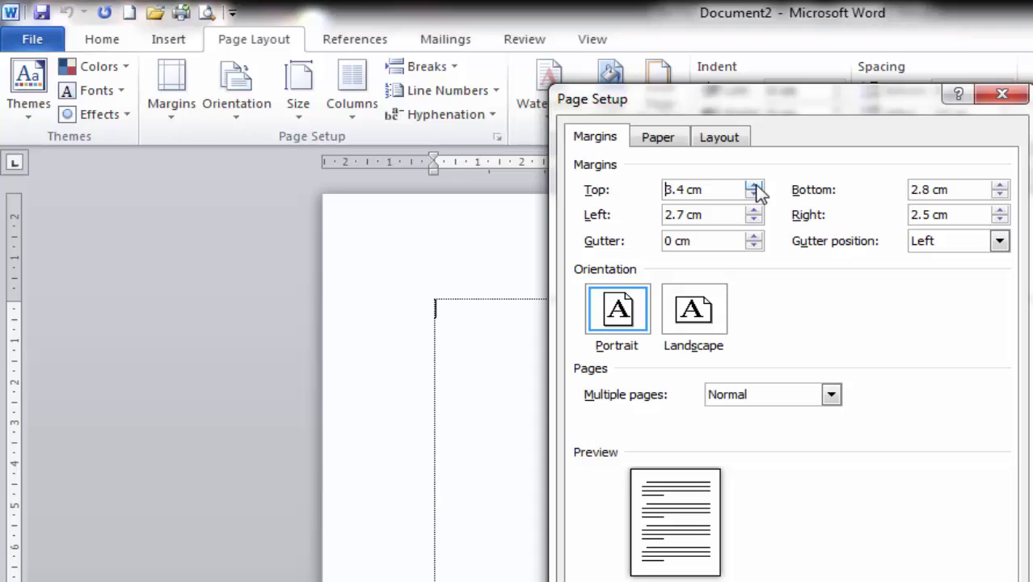
click(753, 185)
click(753, 185)
click(753, 185)
click(753, 185)
click(753, 185)
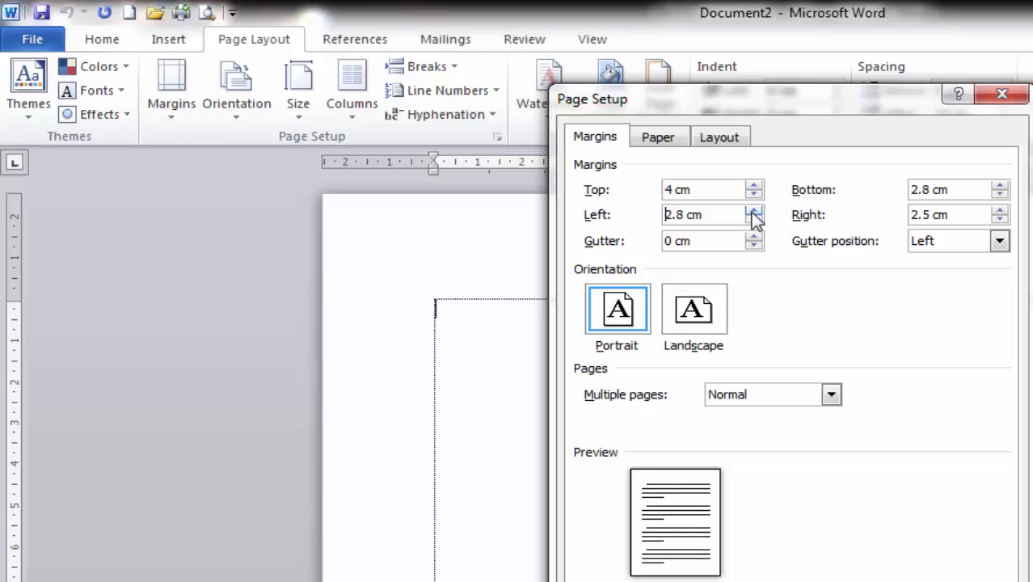
Set the left margin to 3 cm
click(753, 211)
click(753, 211)
click(753, 220)
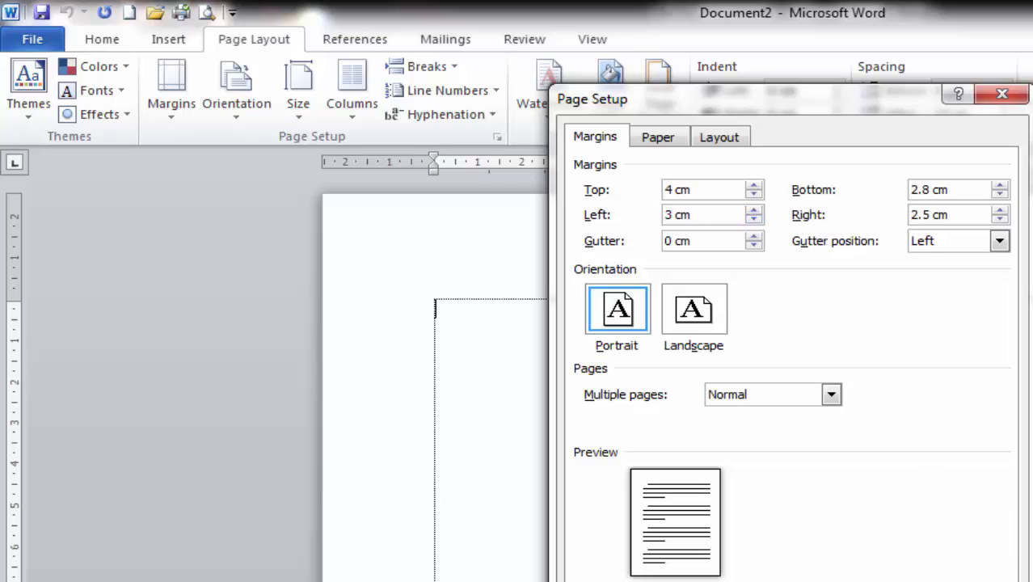
Apply the custom margins and look over the text boundary on the page
key(Return)
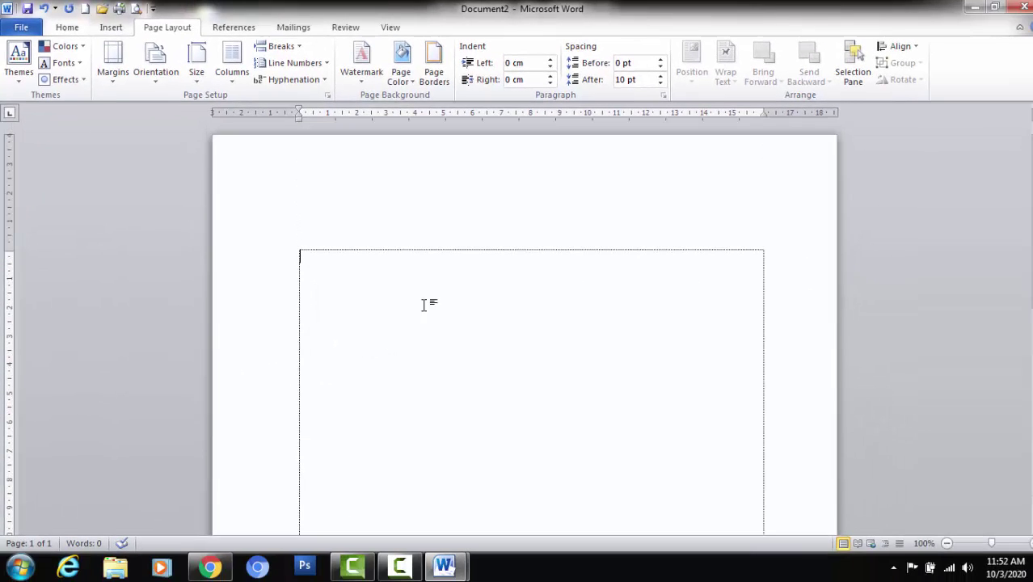
scroll(602, 353, down, 7)
scroll(602, 353, up, 7)
scroll(517, 378, down, 1)
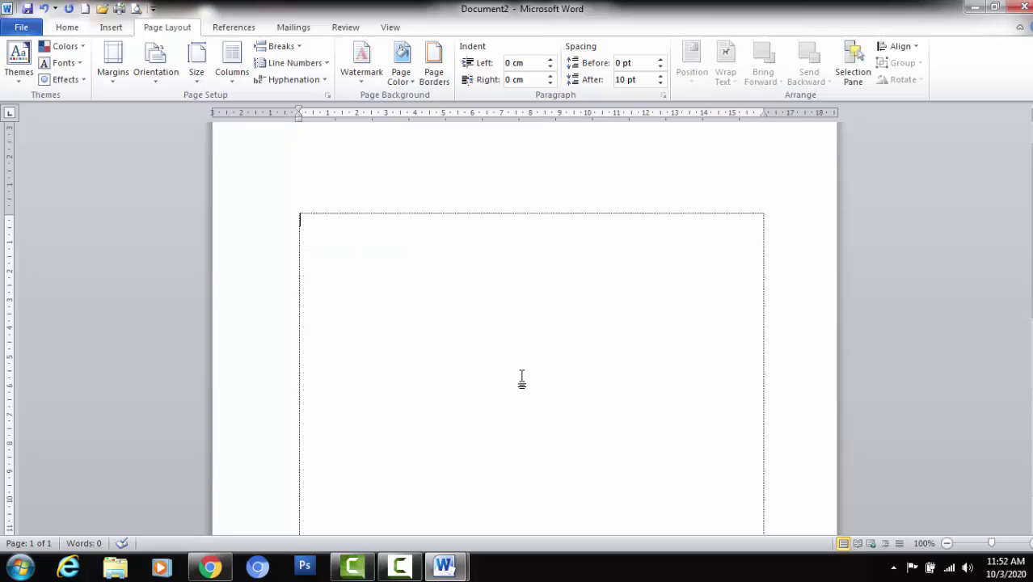
scroll(517, 375, up, 1)
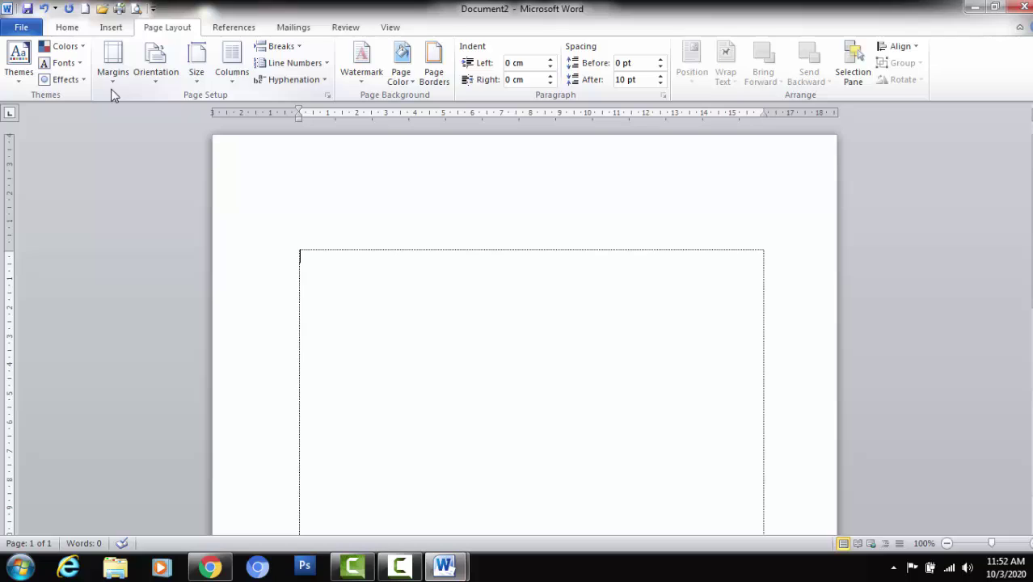
Switch the page orientation to Landscape and back to Portrait
click(154, 81)
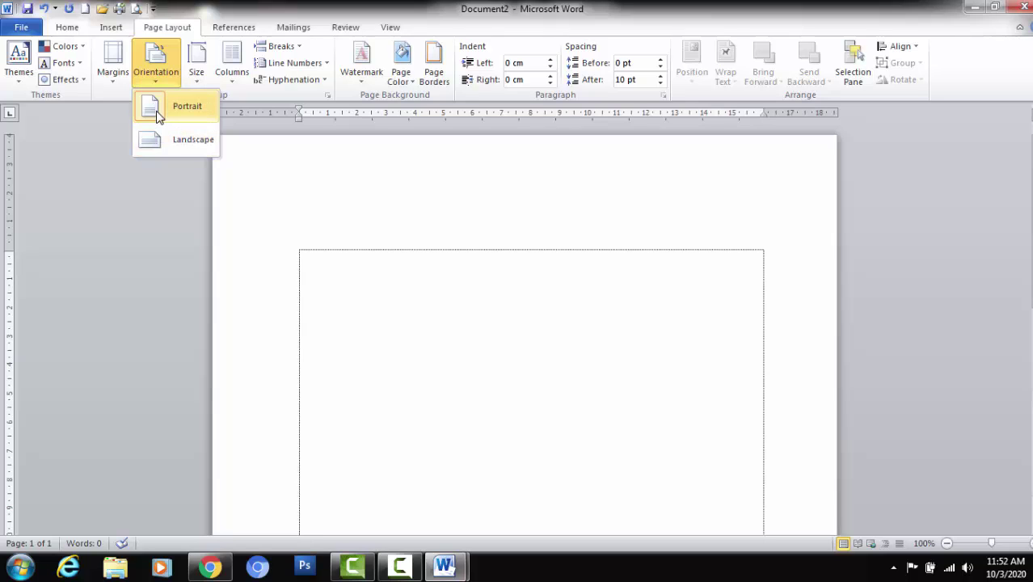
click(431, 270)
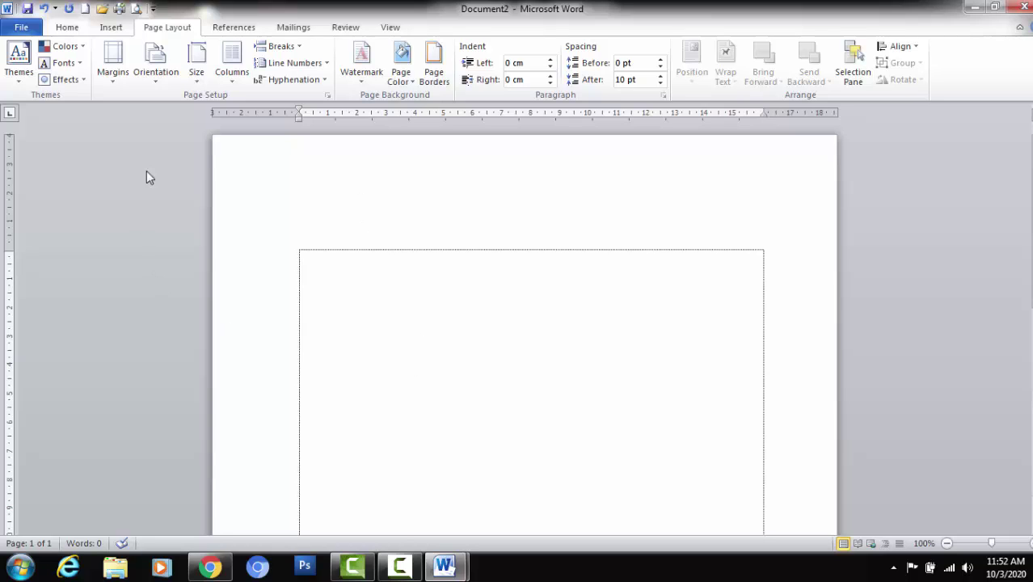
click(160, 84)
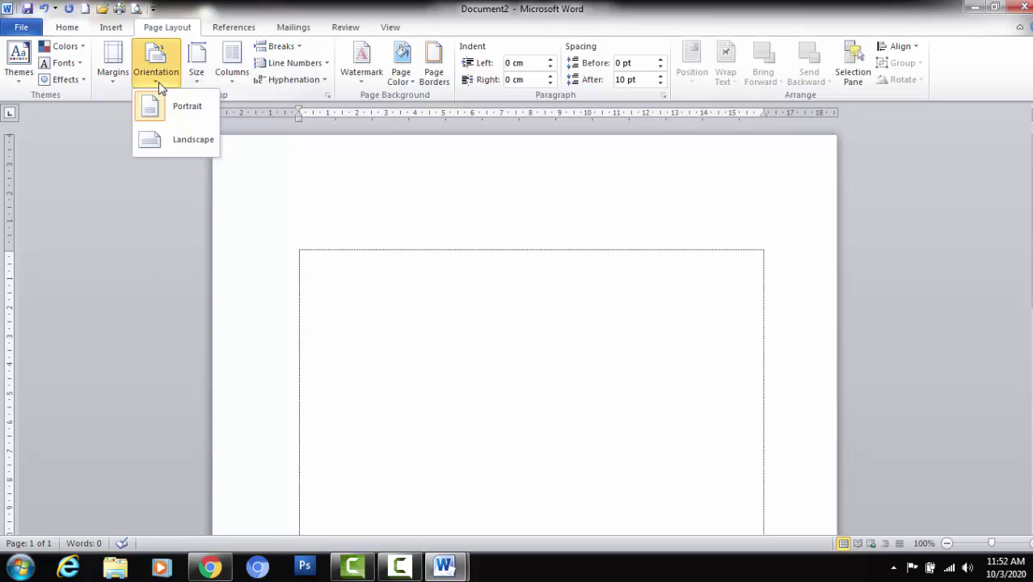
click(184, 143)
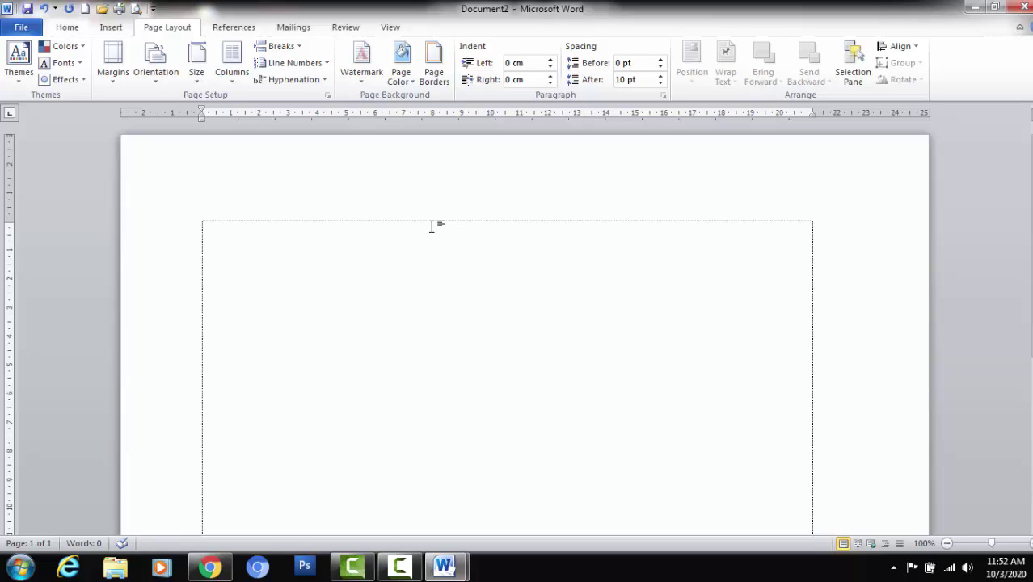
click(155, 85)
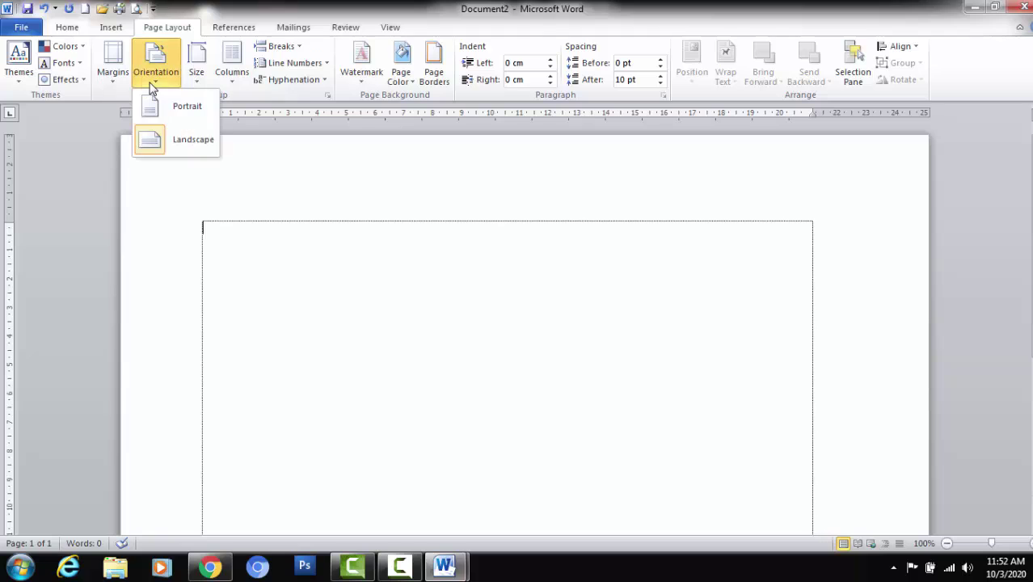
click(158, 107)
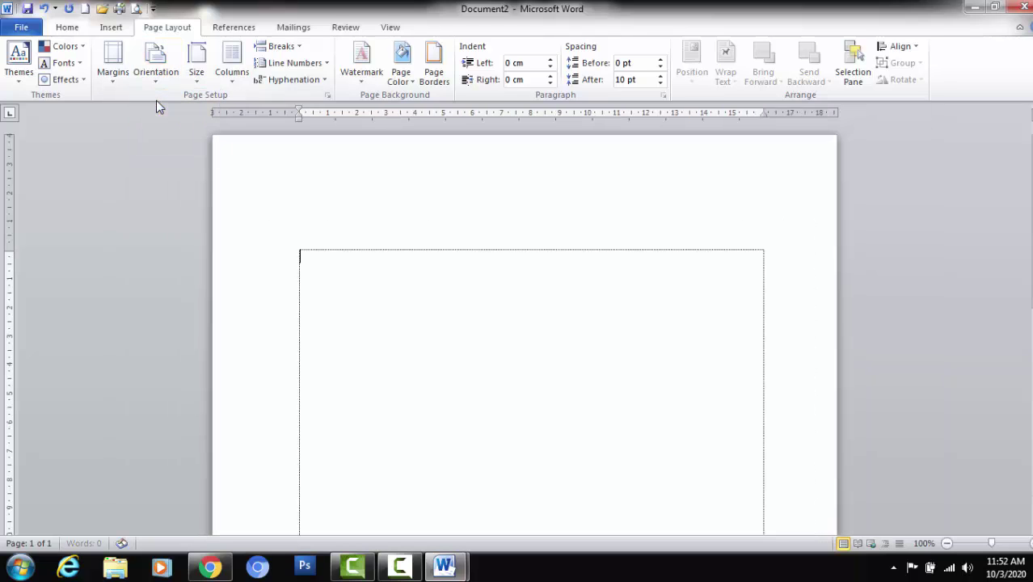
Compare the Landscape and Portrait previews in Page Setup and confirm with Portrait orientation
click(328, 97)
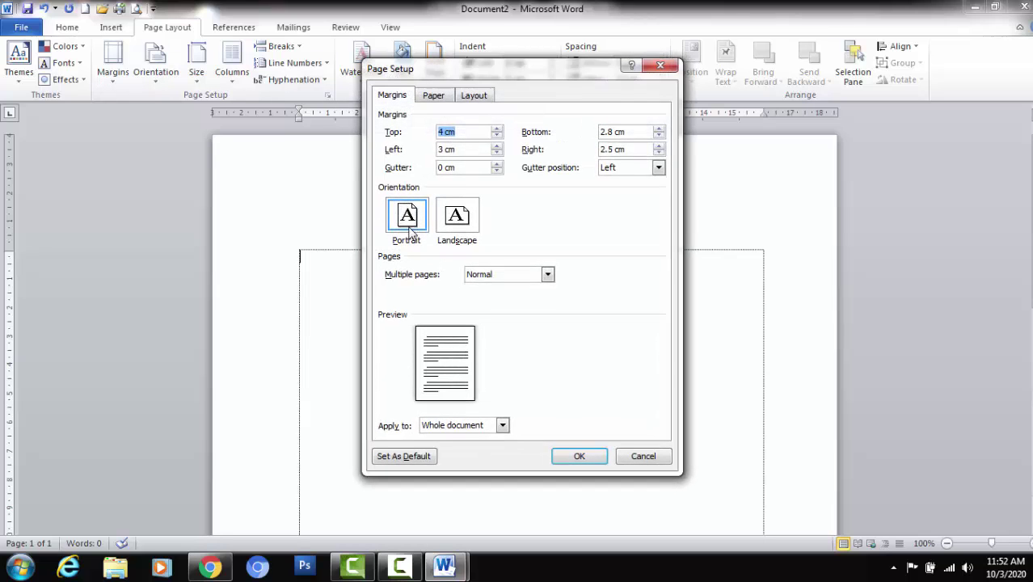
click(457, 221)
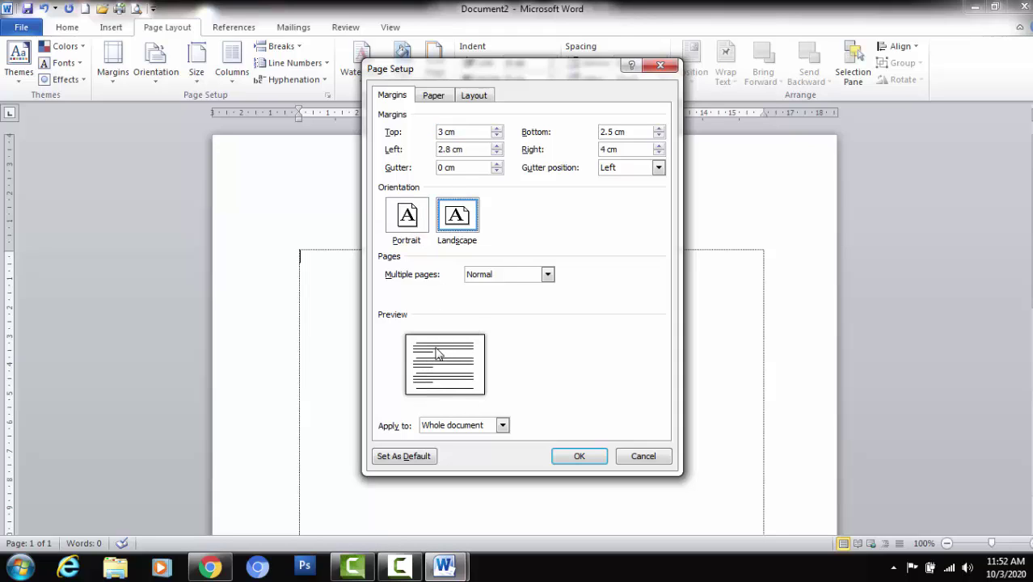
click(402, 226)
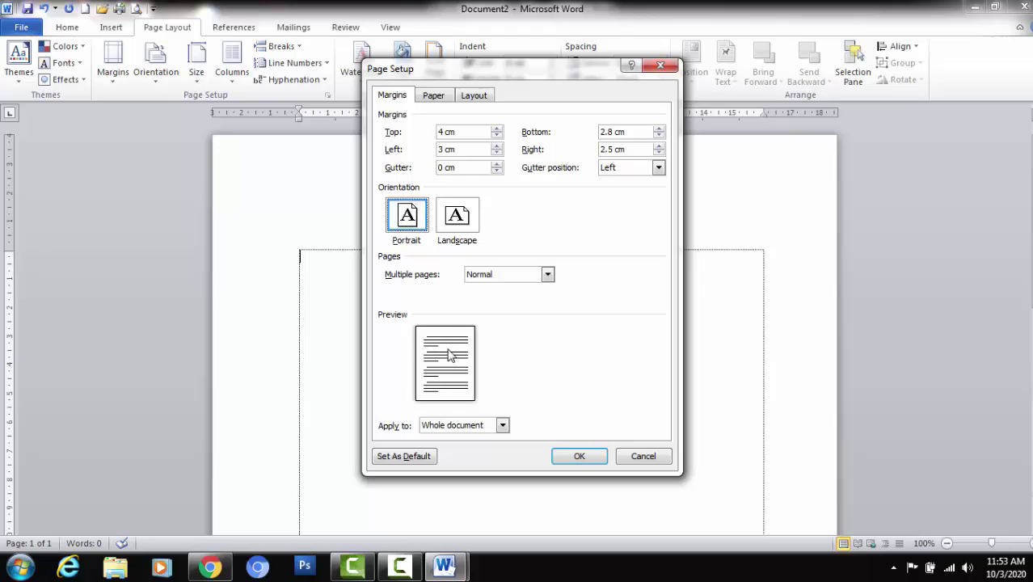
click(453, 226)
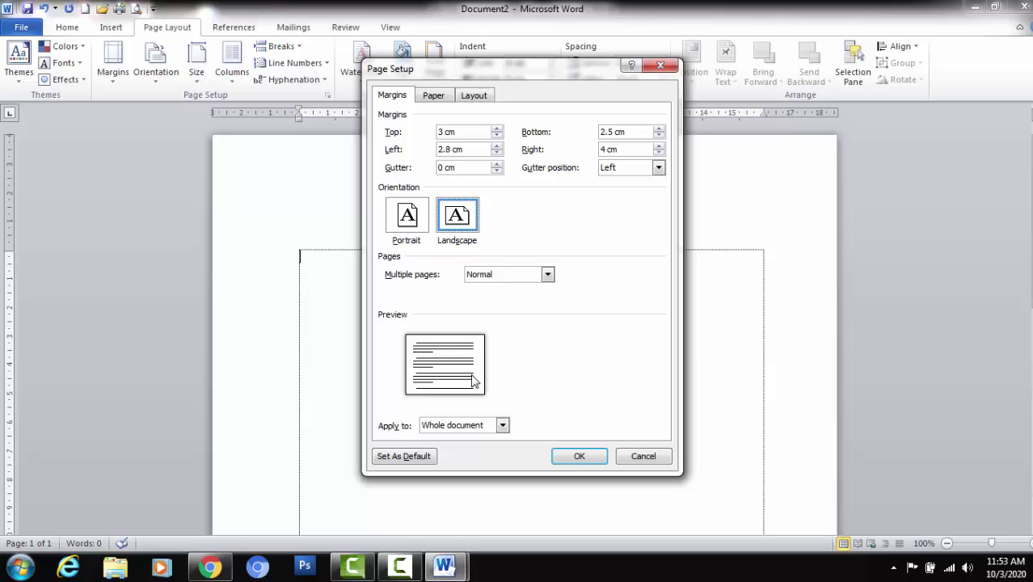
click(415, 231)
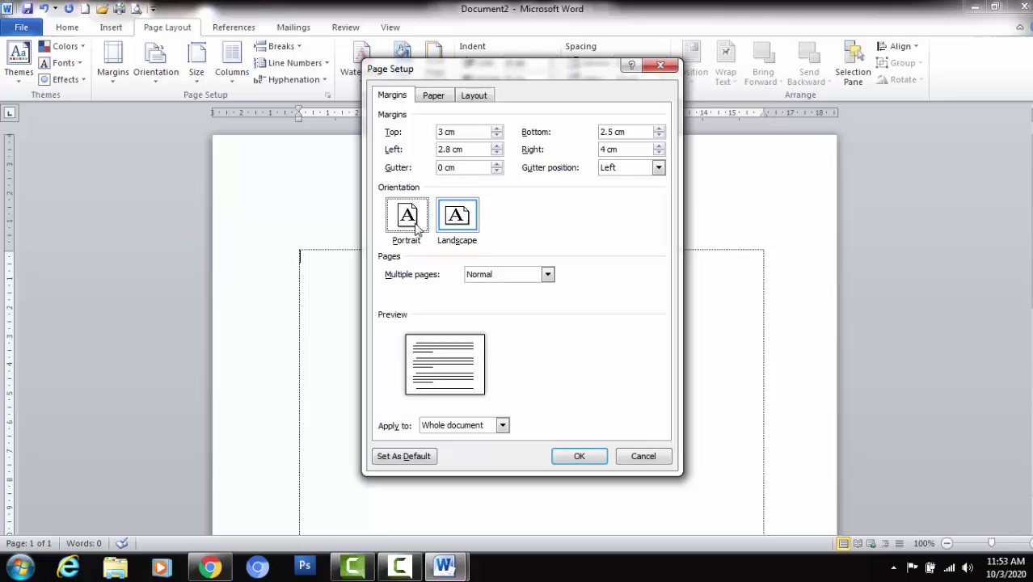
click(588, 456)
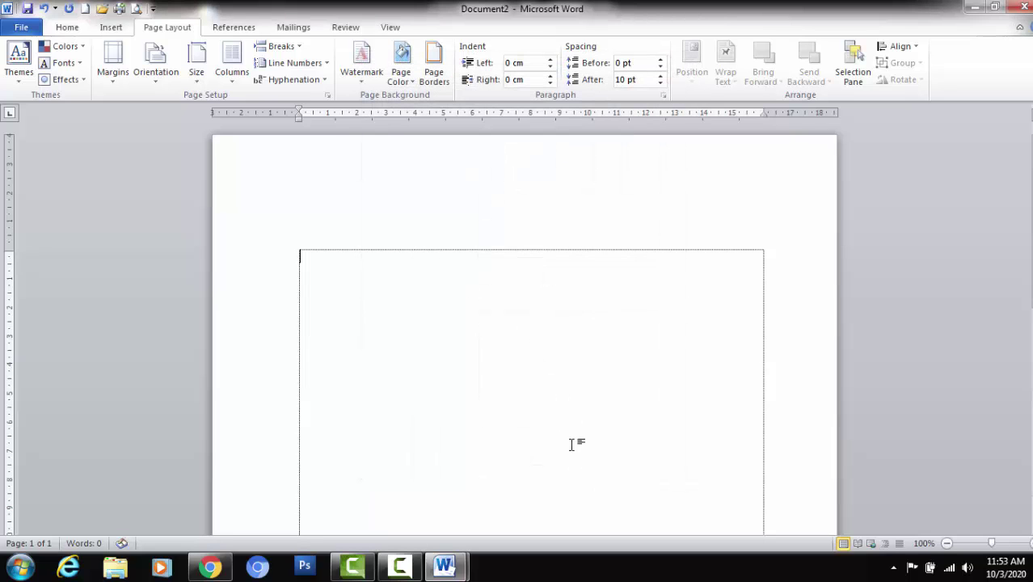
Look through the available paper sizes and set the page to A4, 21 cm x 29.7 cm
click(198, 81)
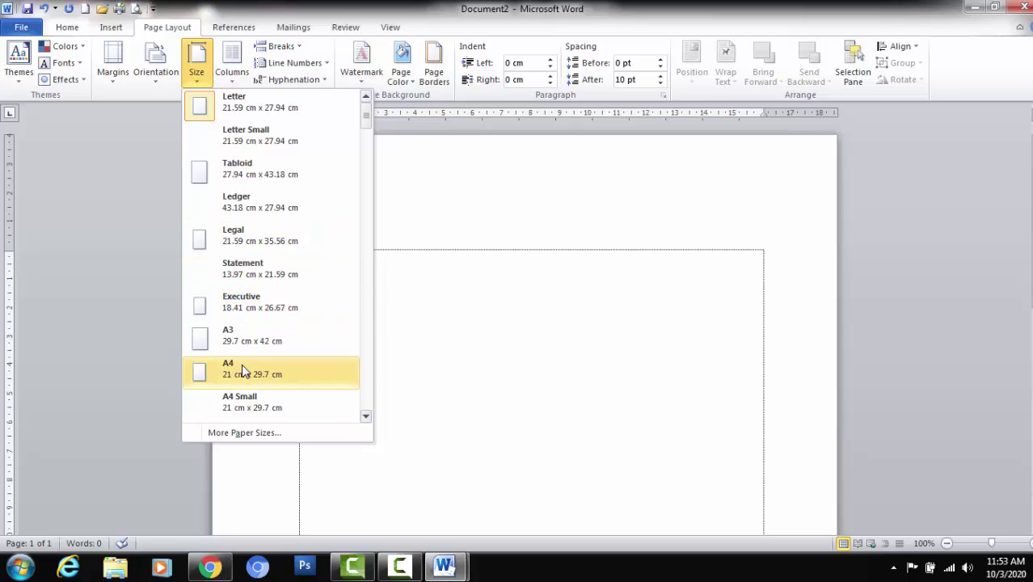
scroll(242, 364, down, 3)
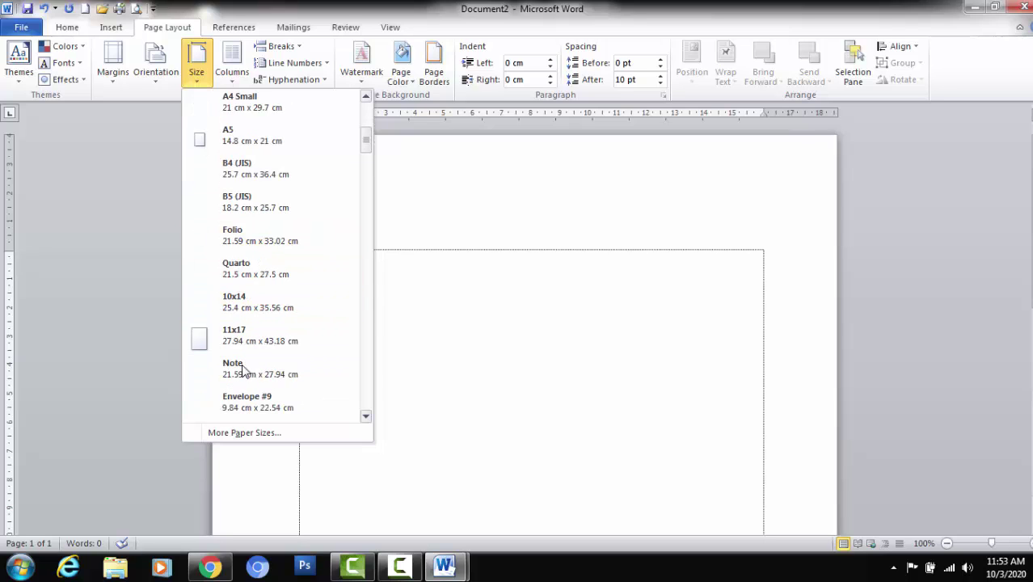
scroll(288, 336, down, 2)
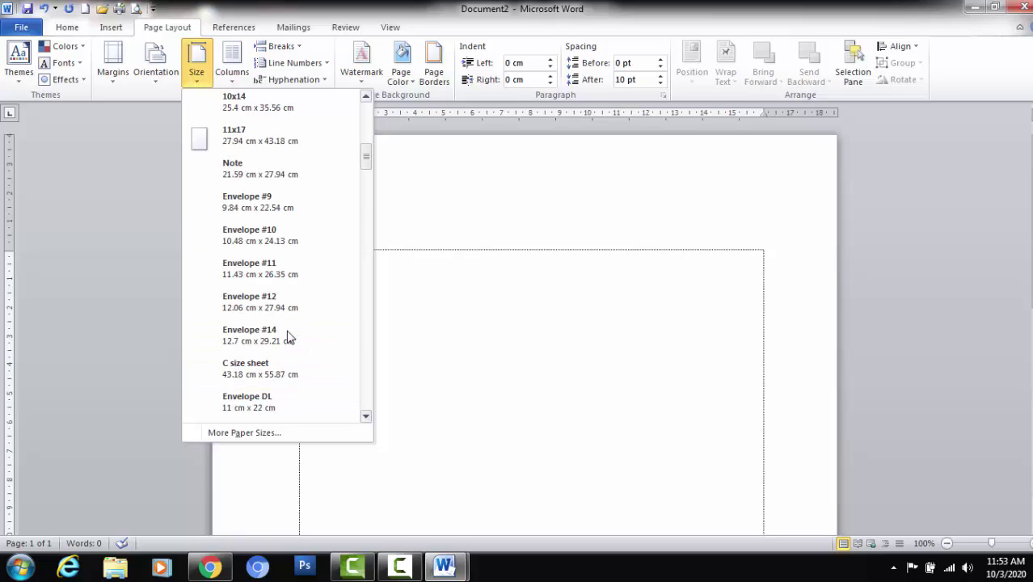
scroll(289, 336, down, 2)
scroll(288, 336, down, 3)
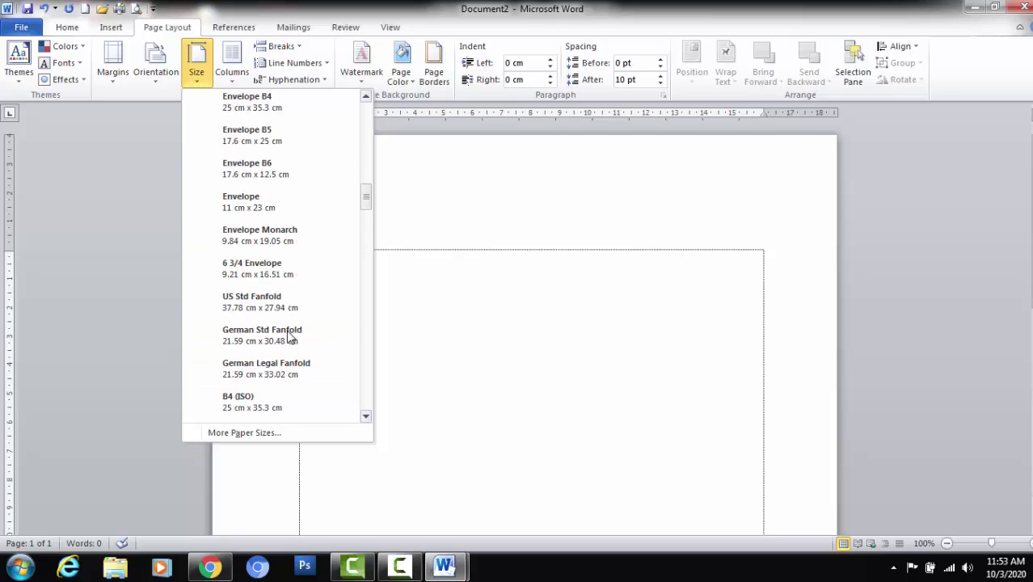
scroll(288, 336, down, 3)
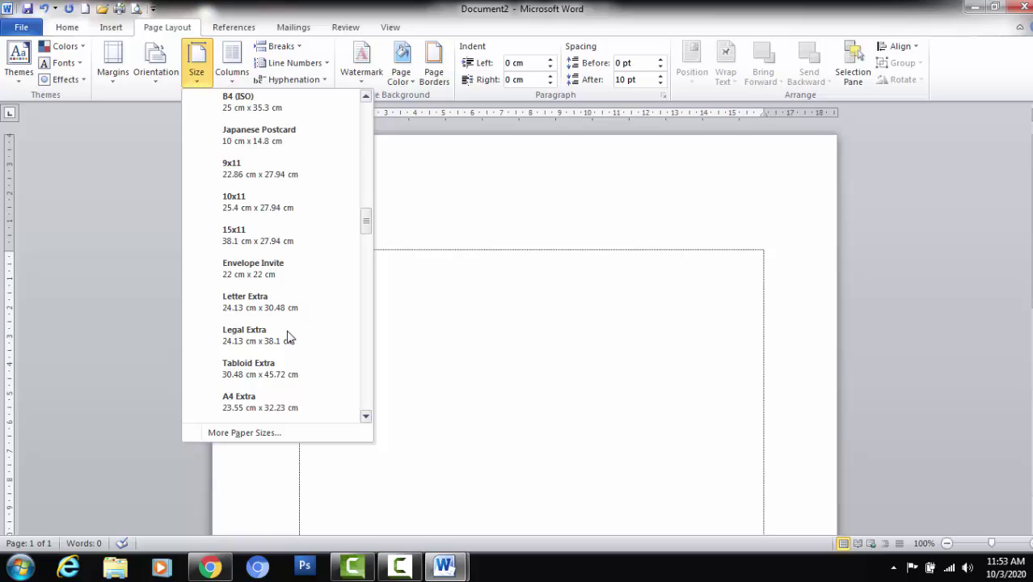
scroll(289, 336, down, 2)
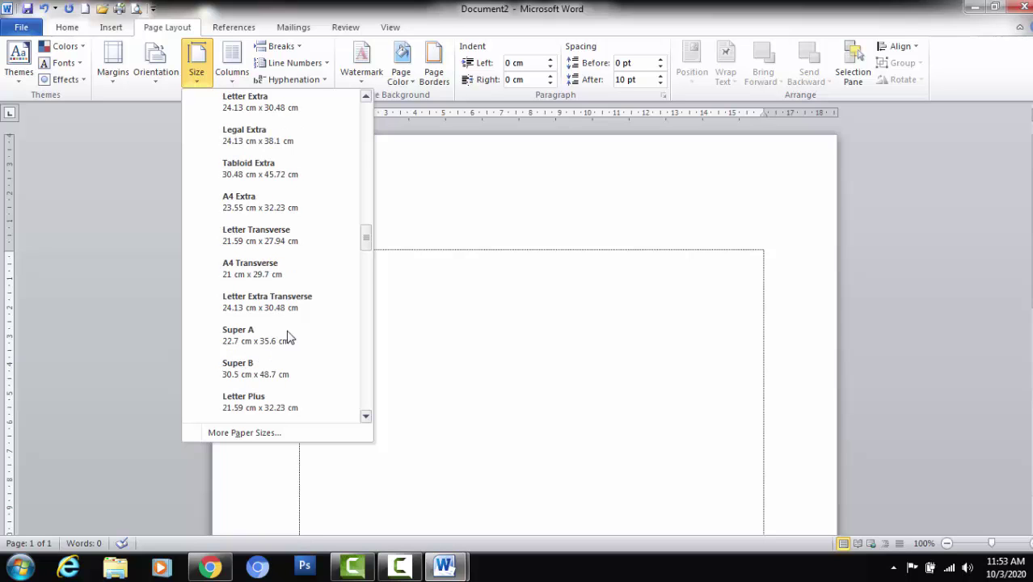
scroll(289, 337, down, 3)
scroll(289, 336, down, 10)
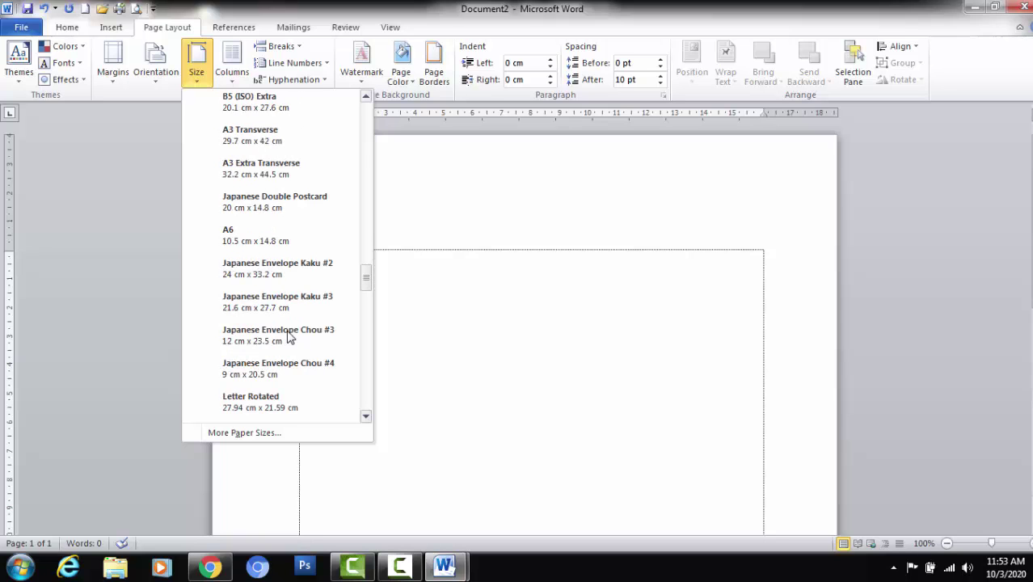
scroll(289, 336, down, 8)
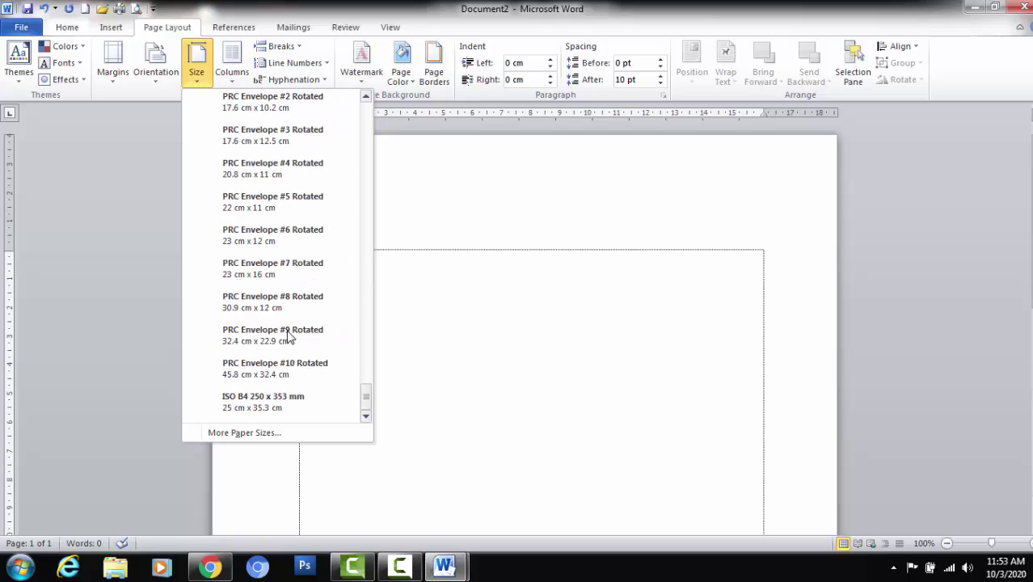
scroll(289, 336, up, 10)
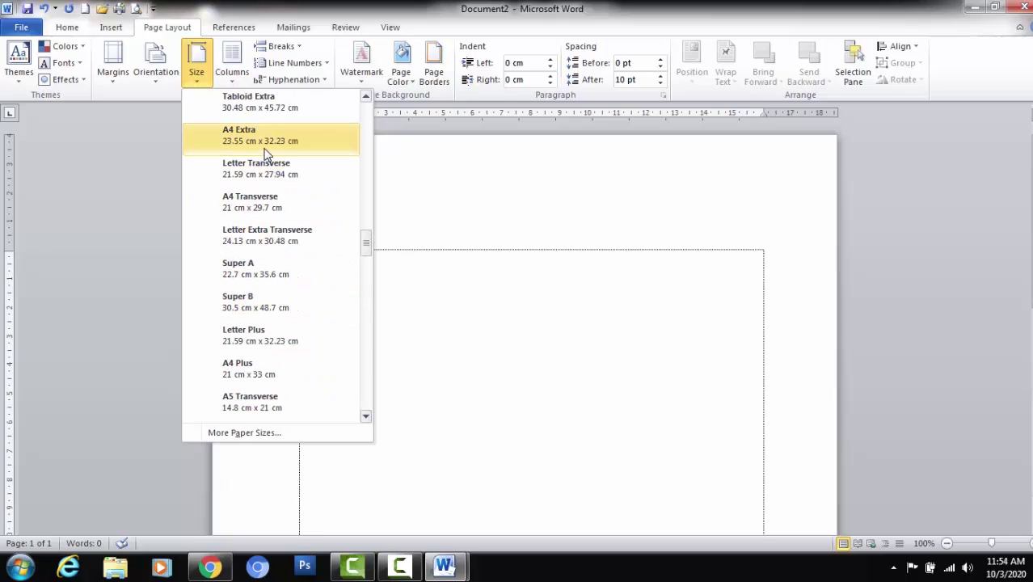
scroll(267, 153, up, 10)
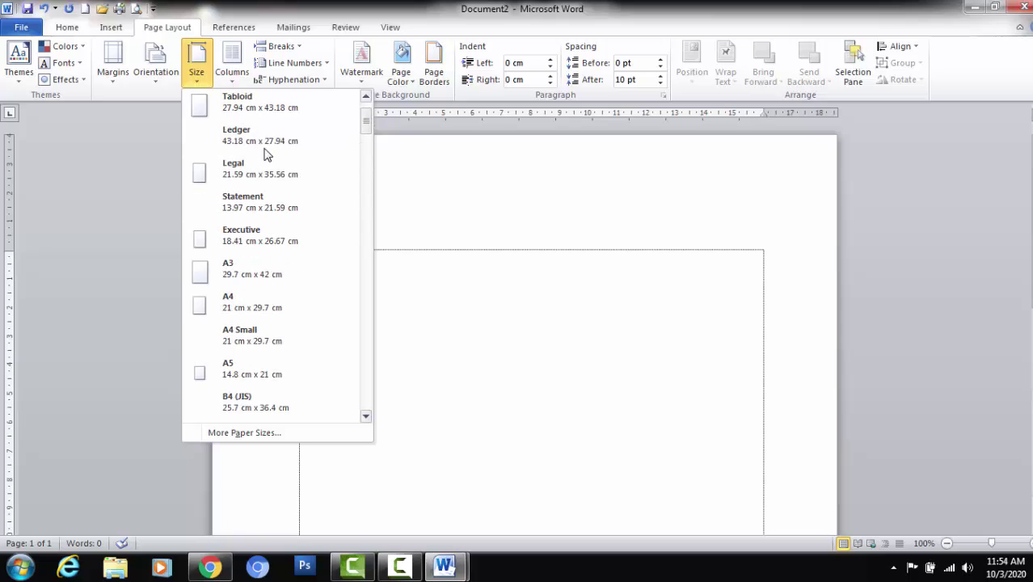
scroll(266, 153, up, 2)
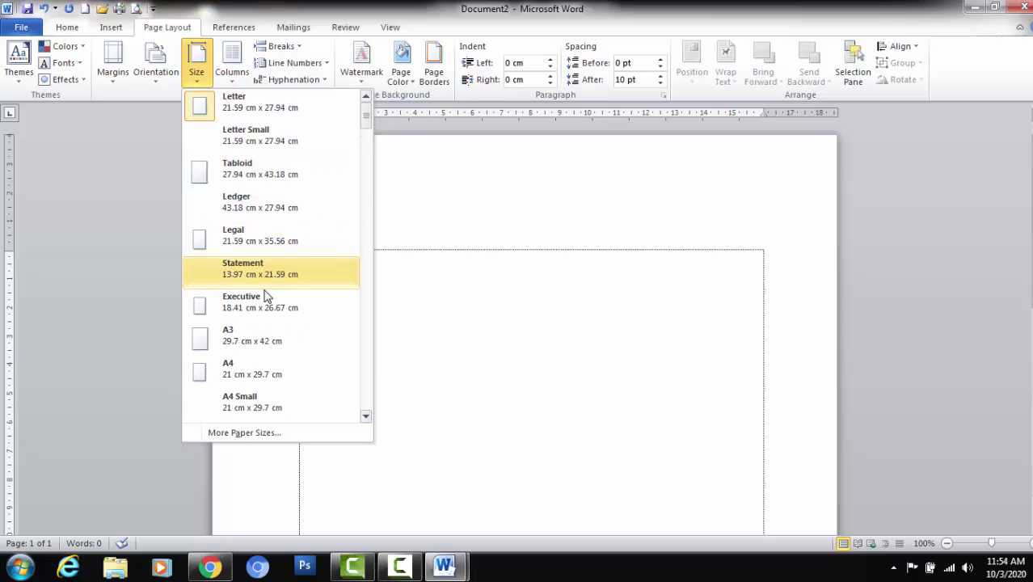
click(239, 381)
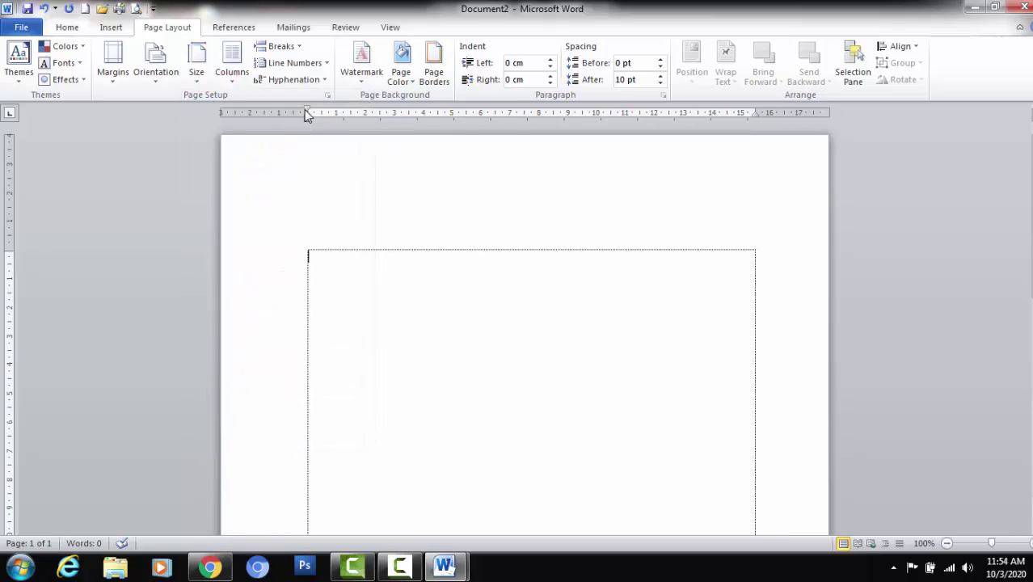
Choose Legal as the paper size in Page Setup and dismiss the Windows color scheme message
click(328, 96)
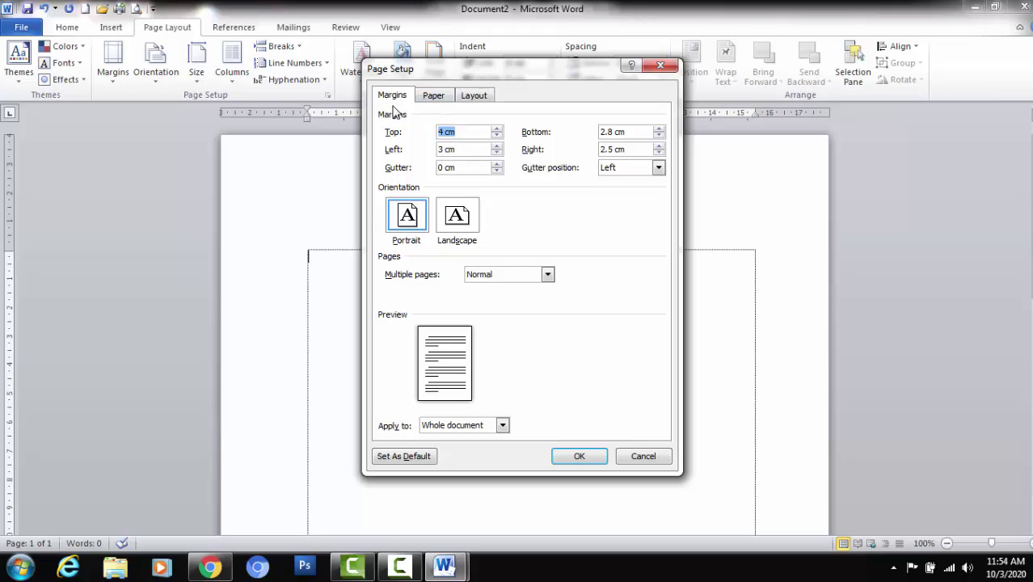
click(434, 96)
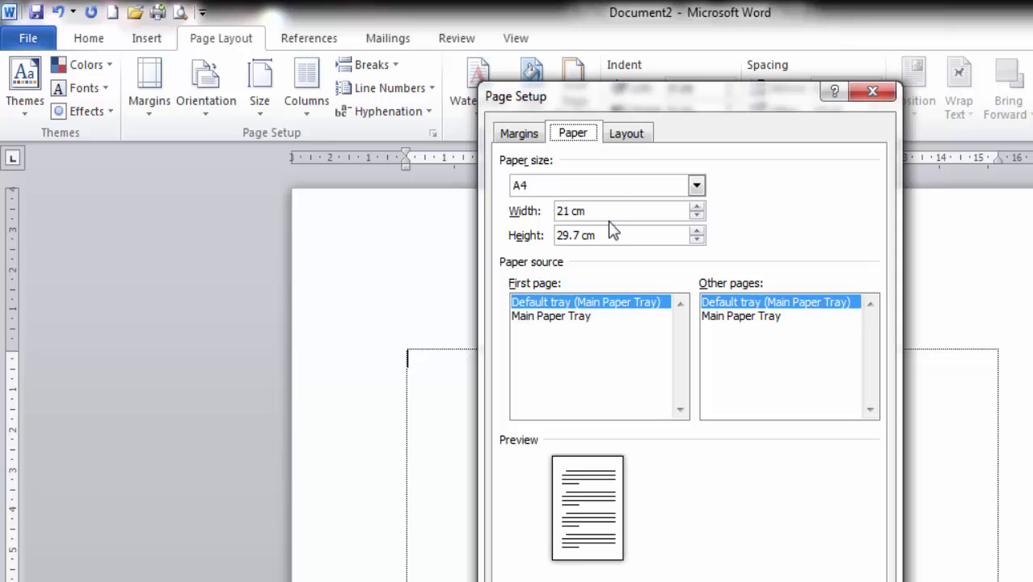
click(696, 185)
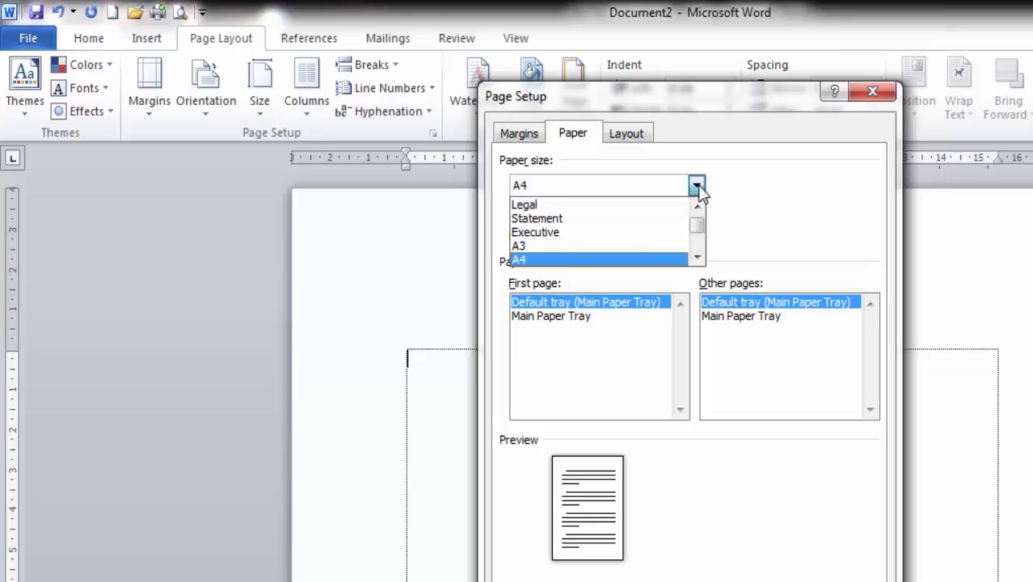
click(645, 200)
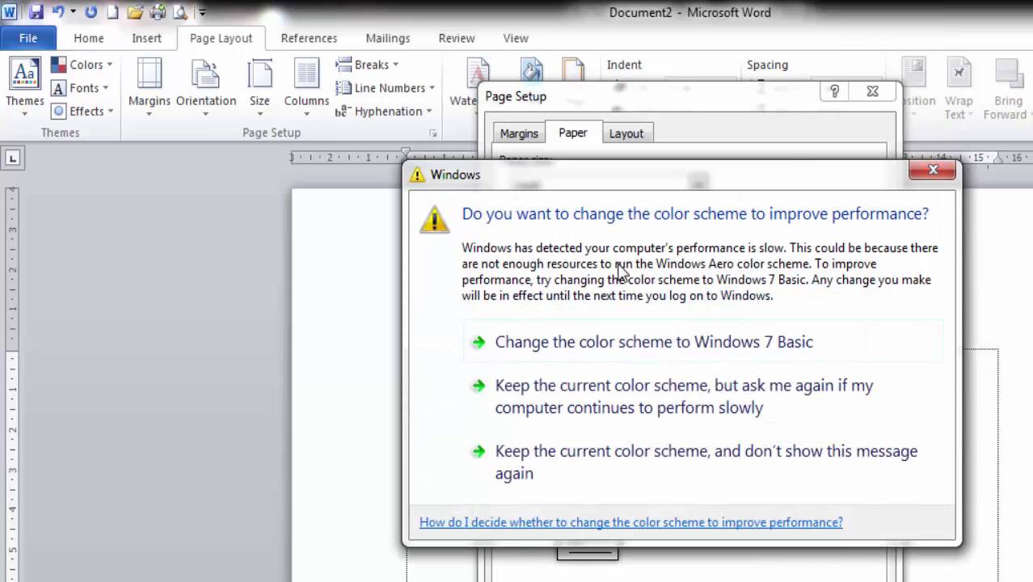
click(932, 169)
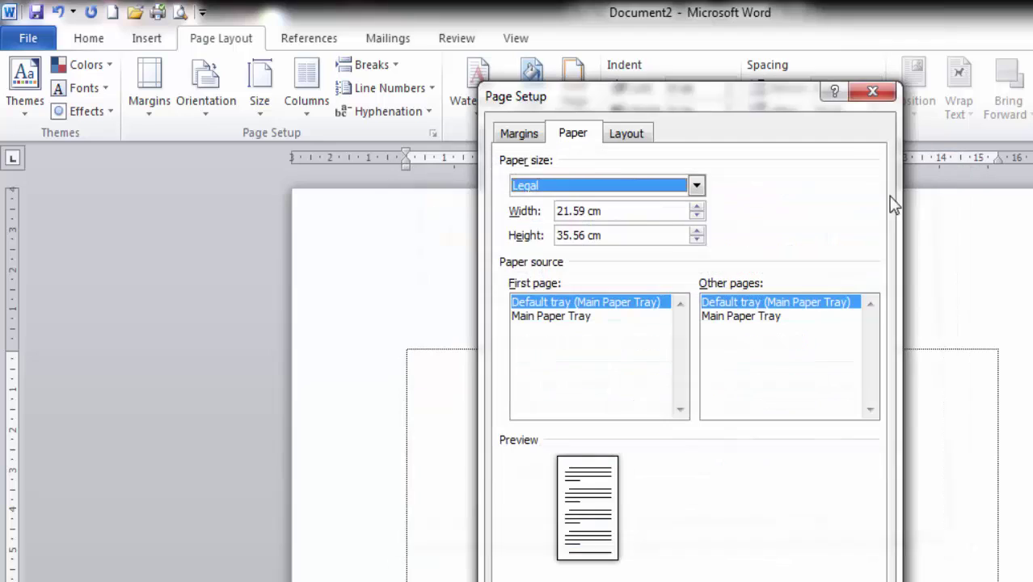
Set the paper height to 33.1 cm in Page Setup and apply it to the document
click(696, 240)
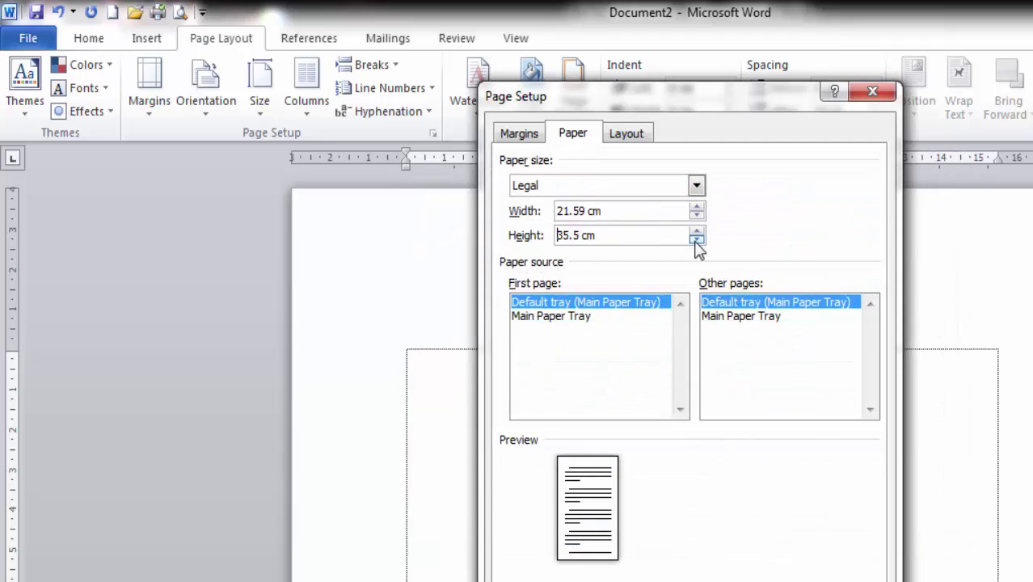
click(696, 240)
click(695, 240)
click(696, 240)
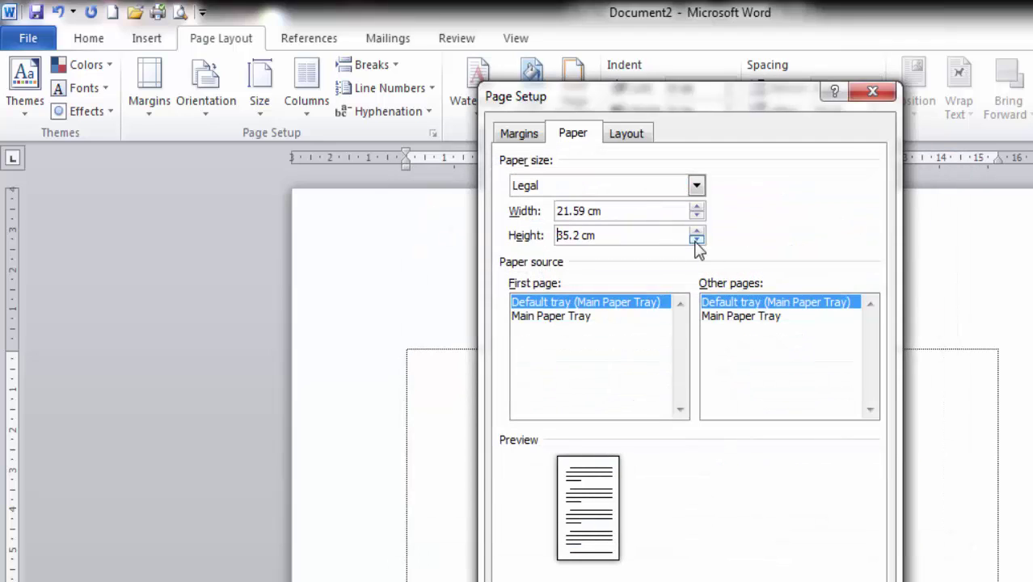
click(695, 240)
click(695, 240)
click(696, 240)
click(696, 240)
click(696, 240)
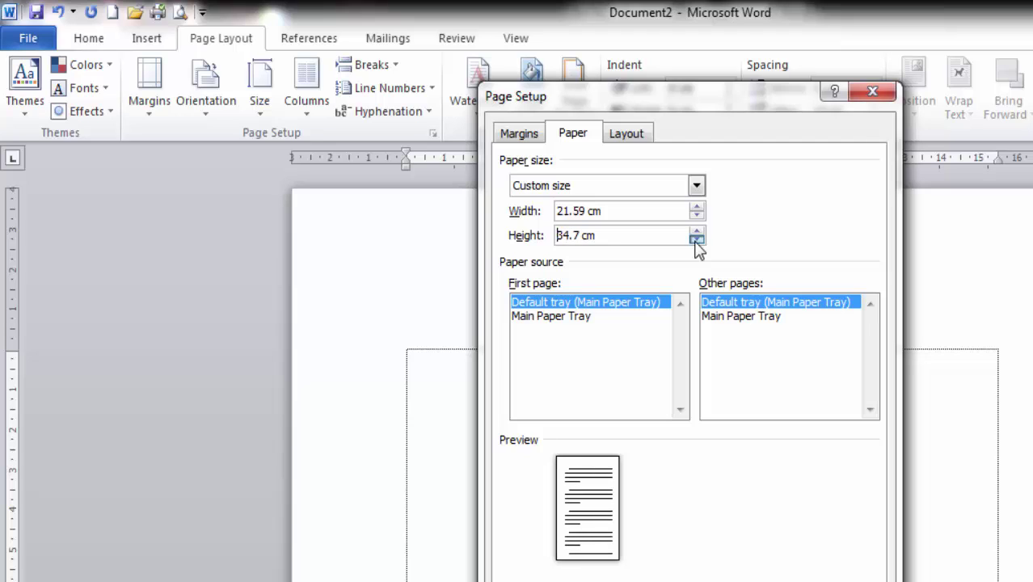
click(696, 240)
click(695, 240)
click(696, 240)
click(696, 240)
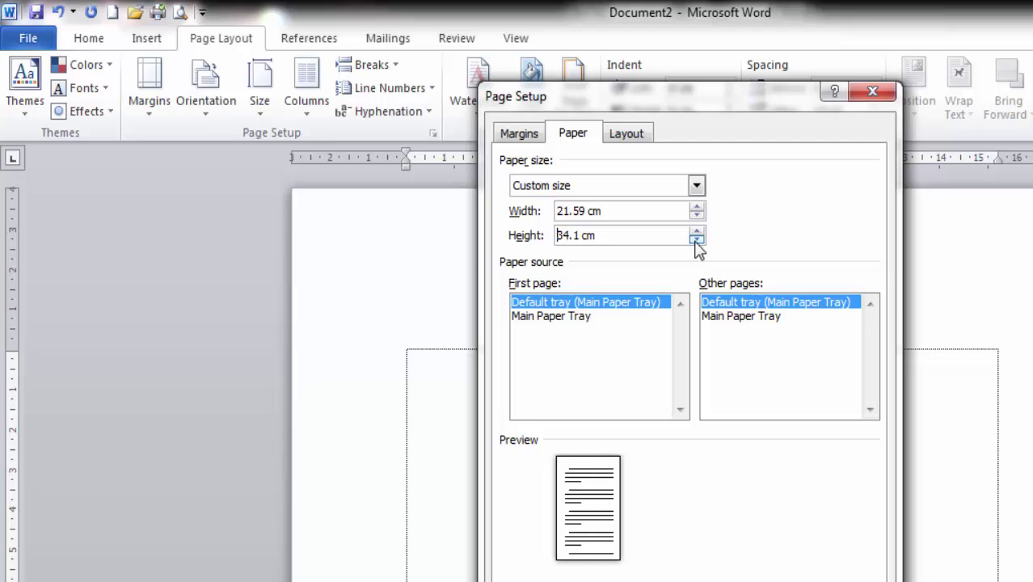
click(696, 240)
click(696, 240)
click(696, 240)
click(695, 240)
click(696, 240)
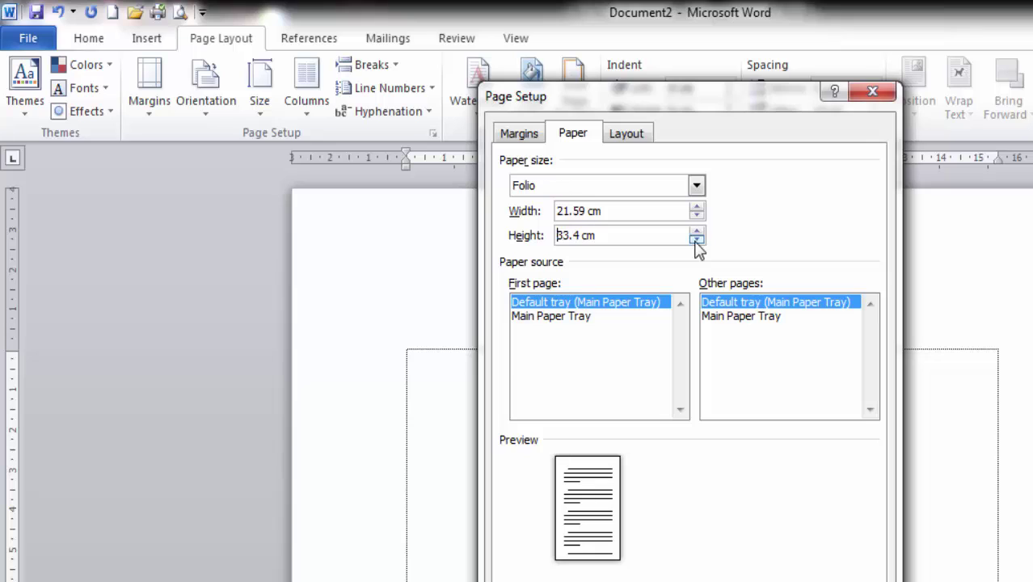
click(695, 240)
click(695, 240)
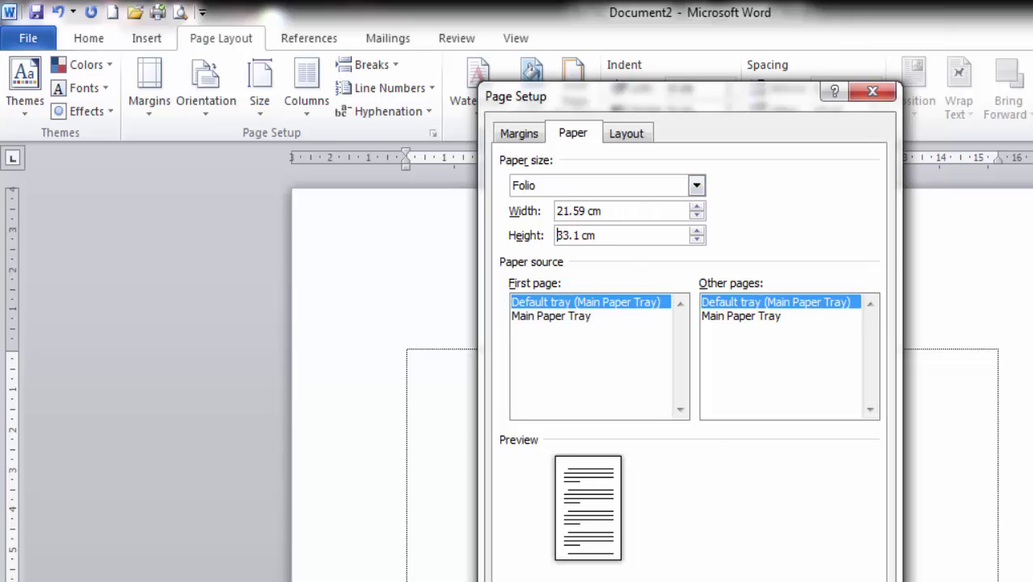
key(Return)
Examine the resized blank page from its top margin to its bottom margin and view the orientation choices
scroll(742, 512, down, 10)
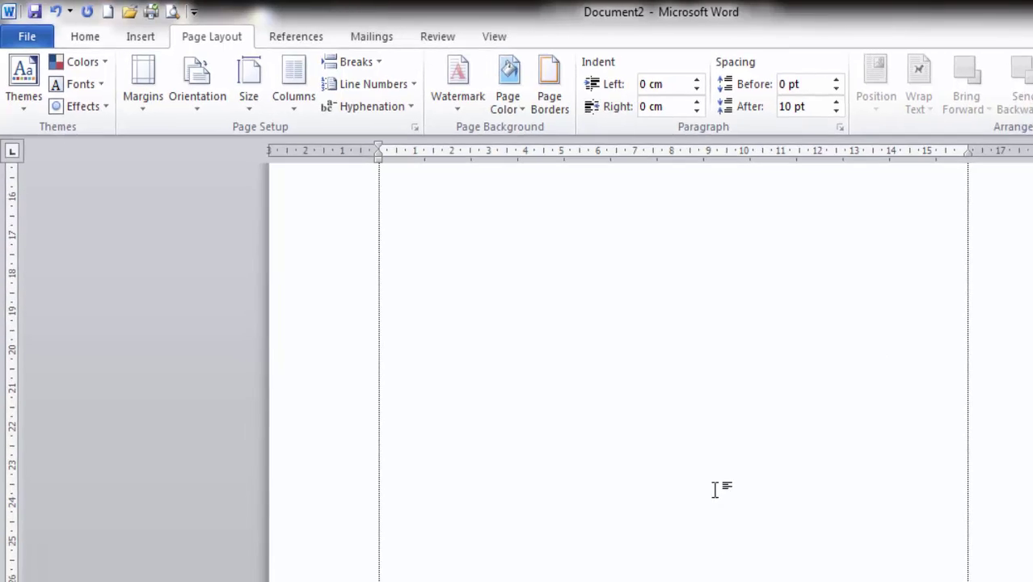
scroll(714, 489, down, 3)
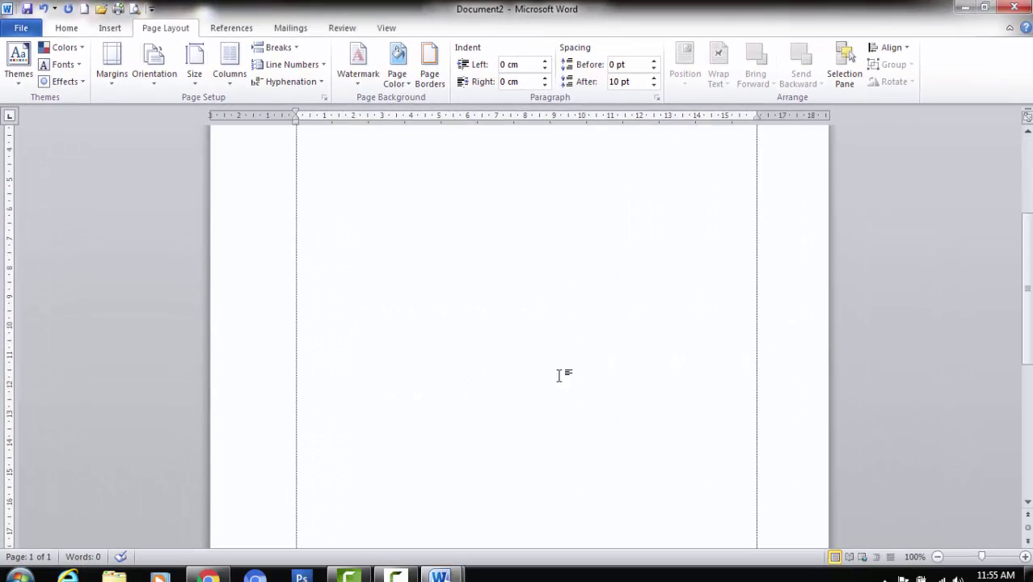
scroll(559, 375, down, 5)
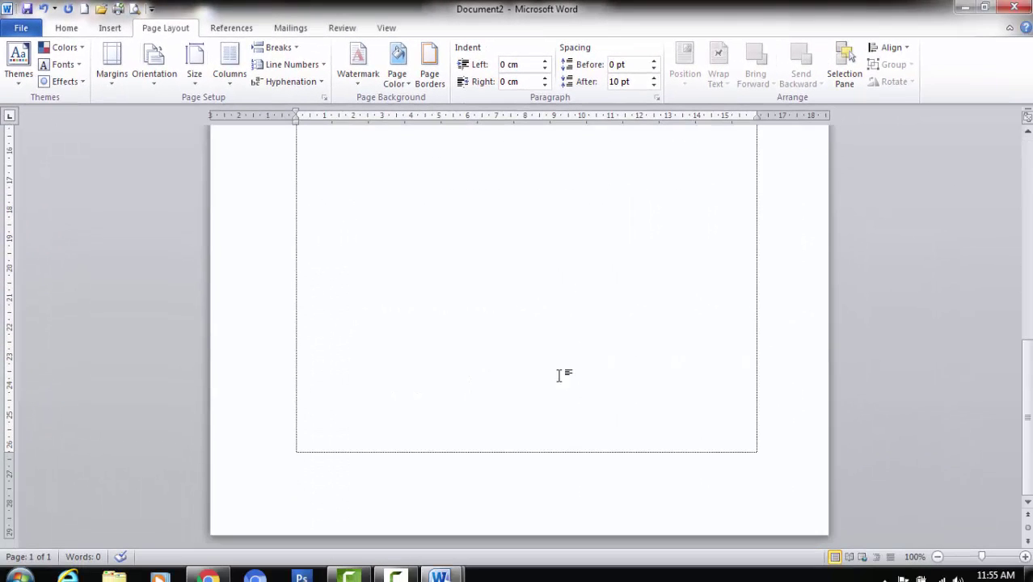
scroll(559, 375, up, 10)
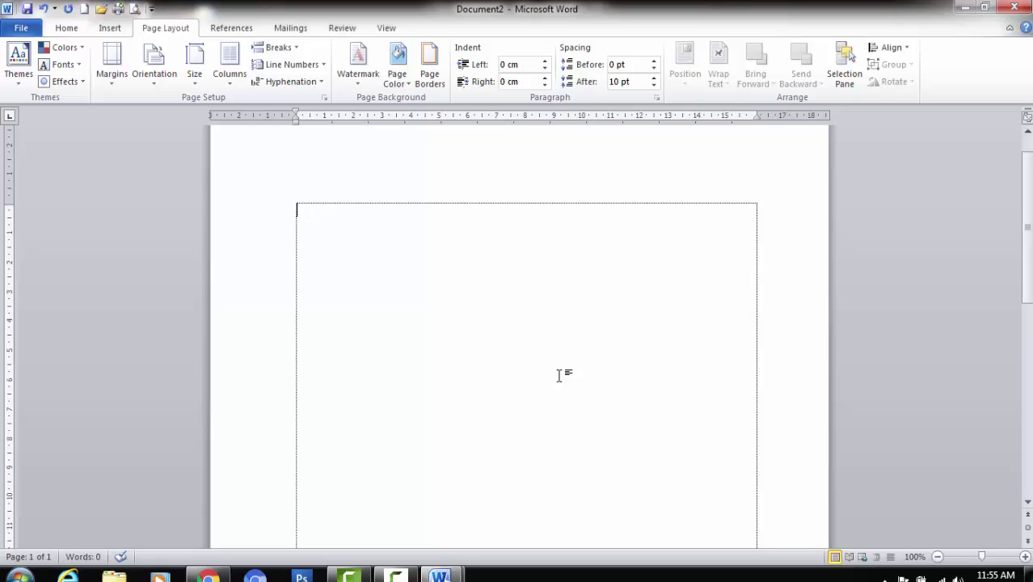
scroll(419, 268, down, 5)
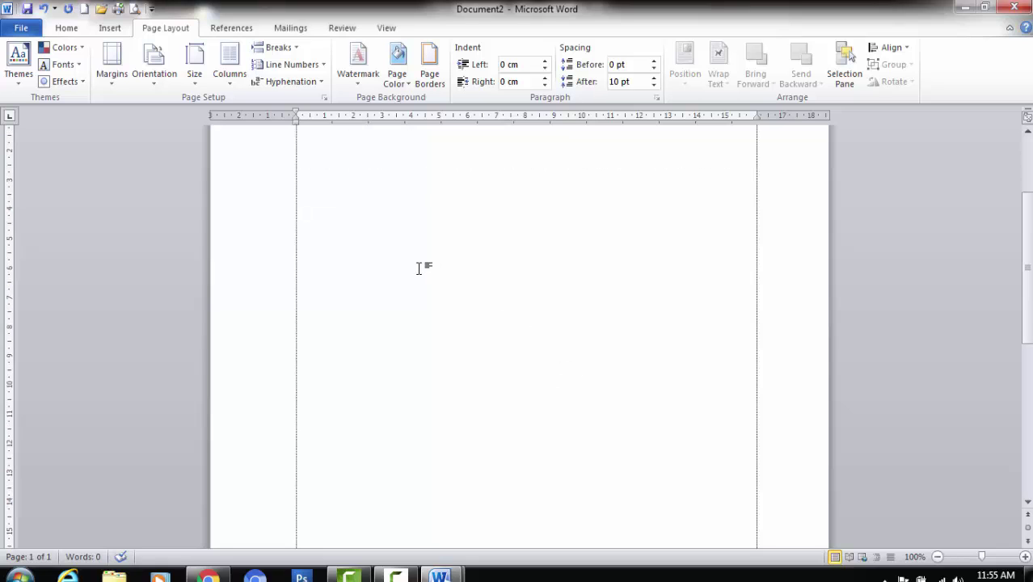
scroll(420, 267, down, 3)
scroll(419, 268, up, 8)
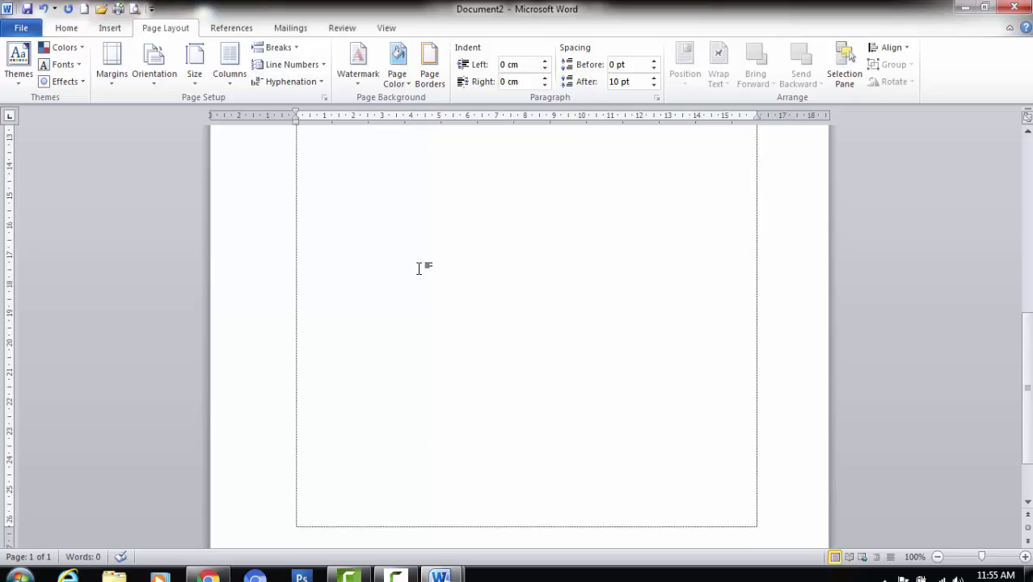
scroll(419, 268, up, 3)
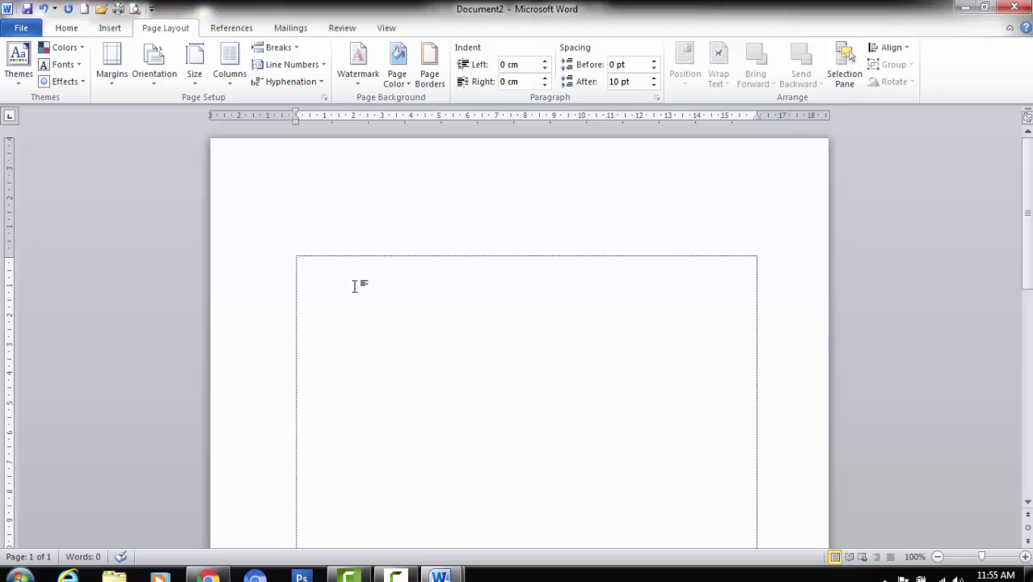
scroll(346, 262, down, 5)
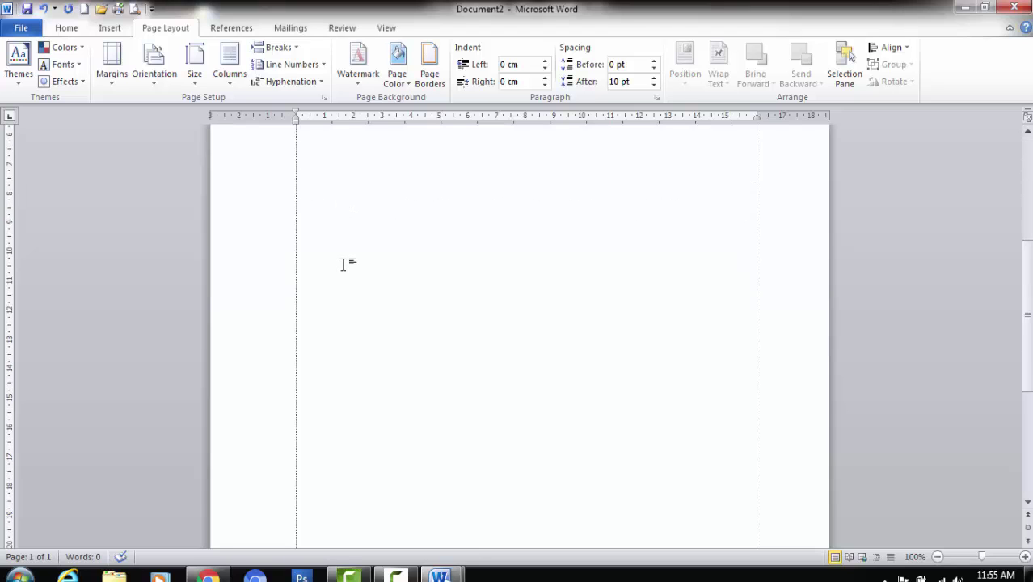
scroll(346, 263, down, 3)
scroll(346, 262, up, 3)
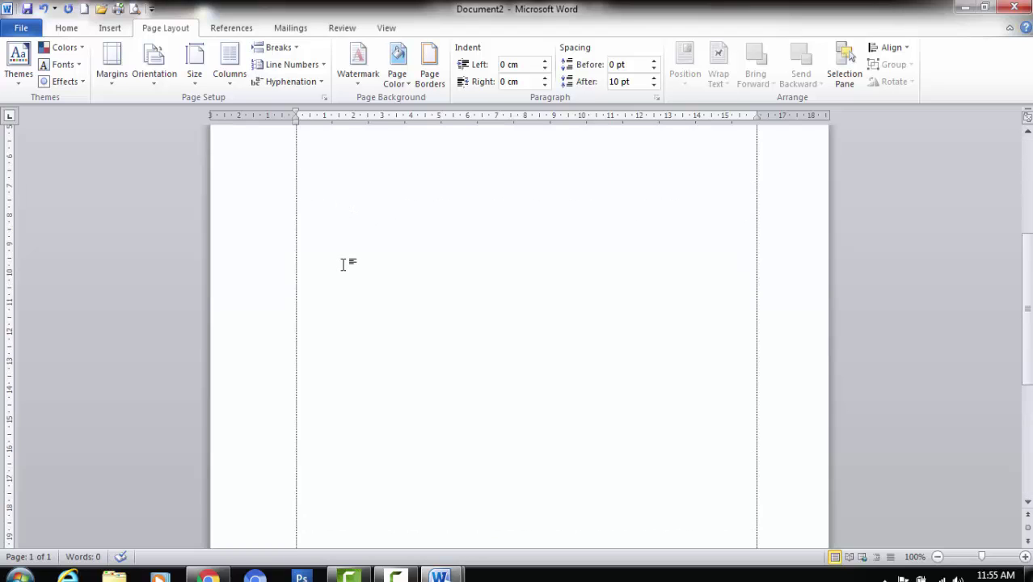
scroll(345, 262, up, 3)
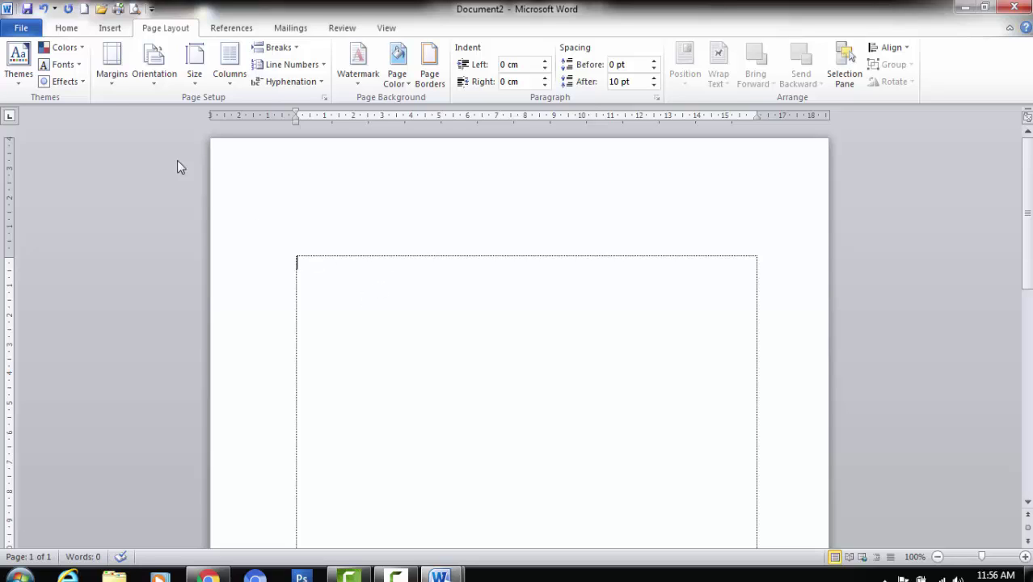
click(161, 84)
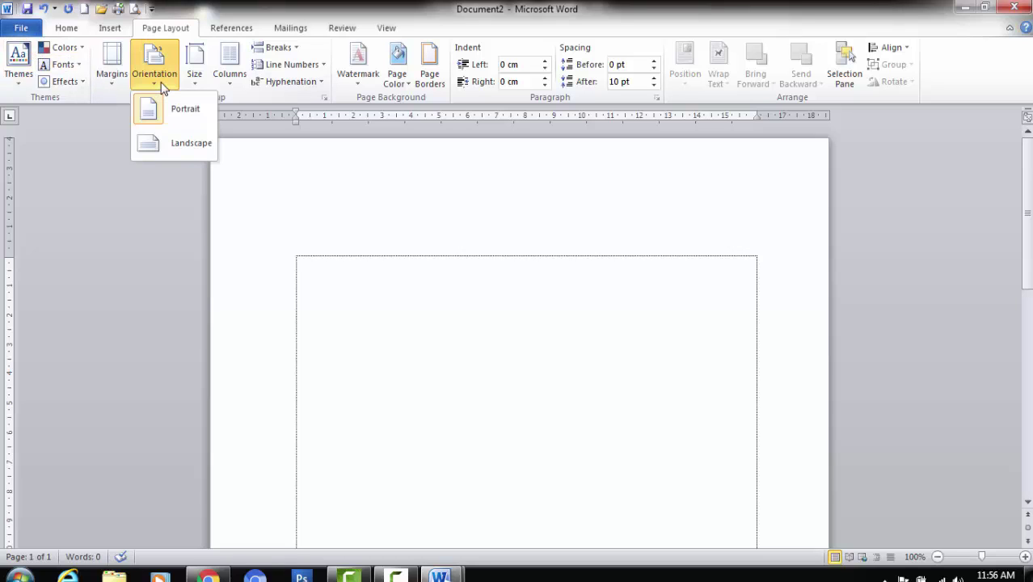
click(356, 271)
Open the document PENGERTIAN HARDWARE from the MATERI PEMBELAJARAN DARING folder on Local Disk (D:)
click(21, 28)
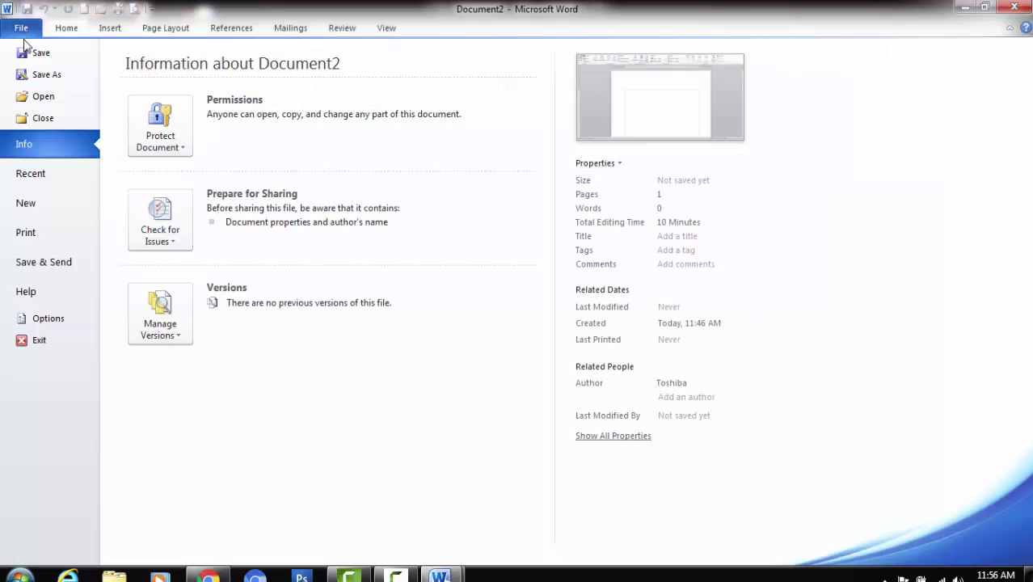
click(47, 97)
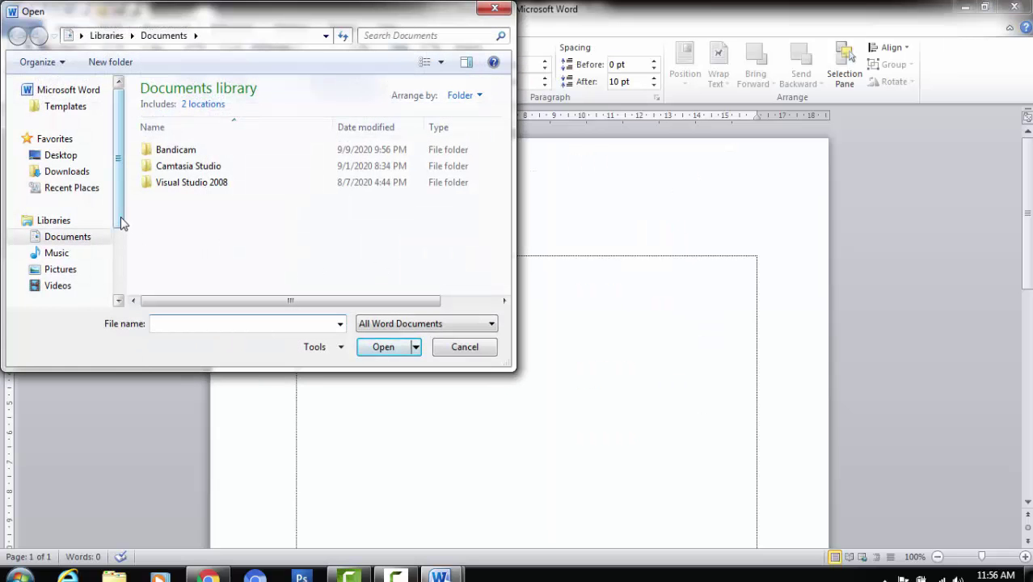
drag(121, 230, 126, 267)
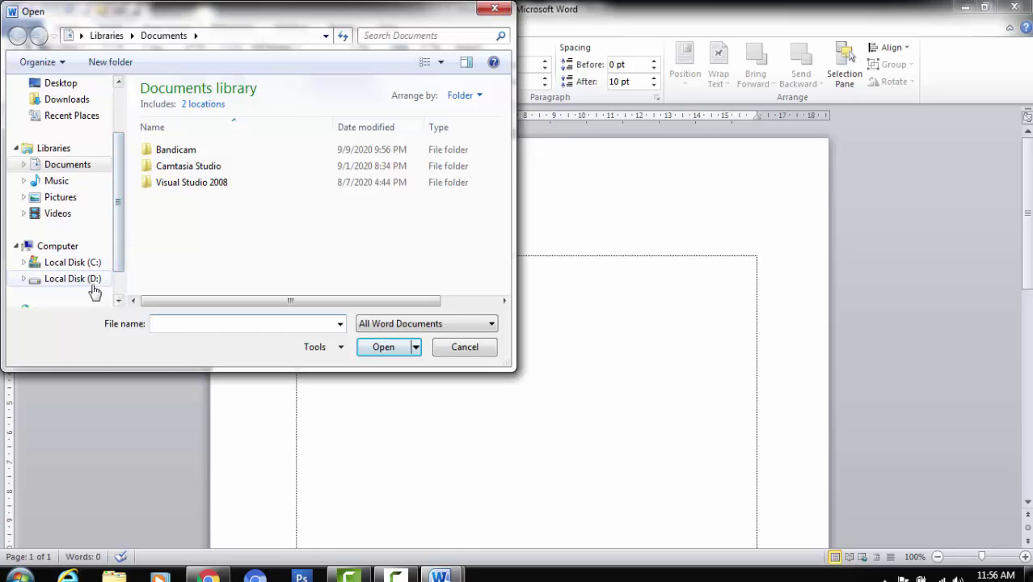
click(91, 281)
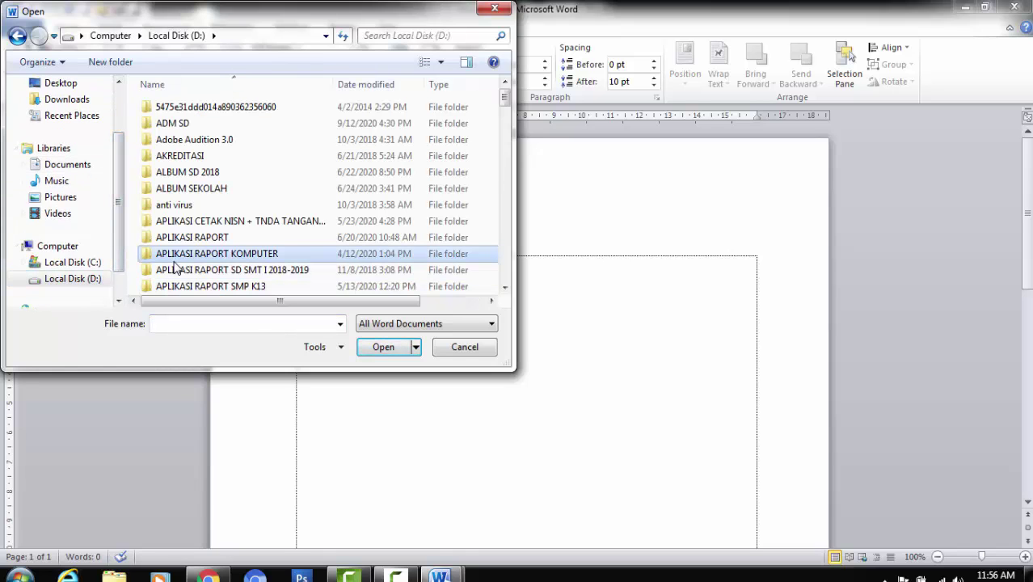
scroll(175, 267, down, 5)
double_click(240, 137)
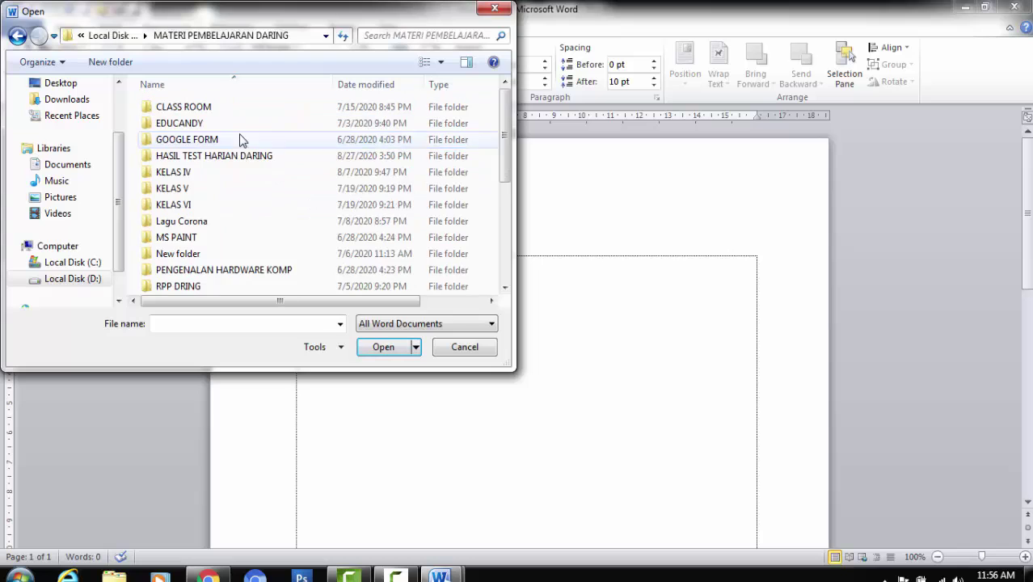
scroll(258, 178, down, 4)
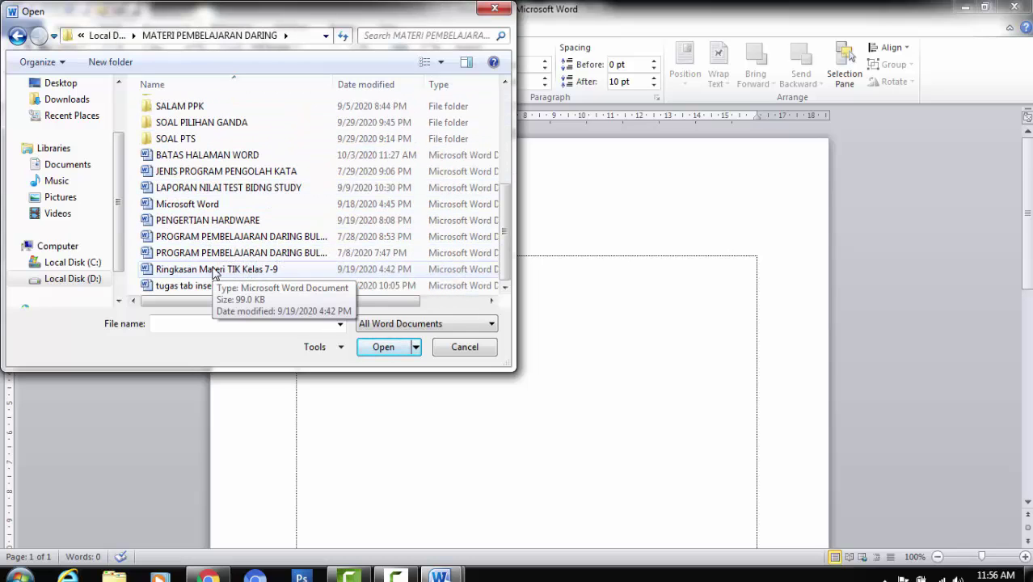
double_click(208, 219)
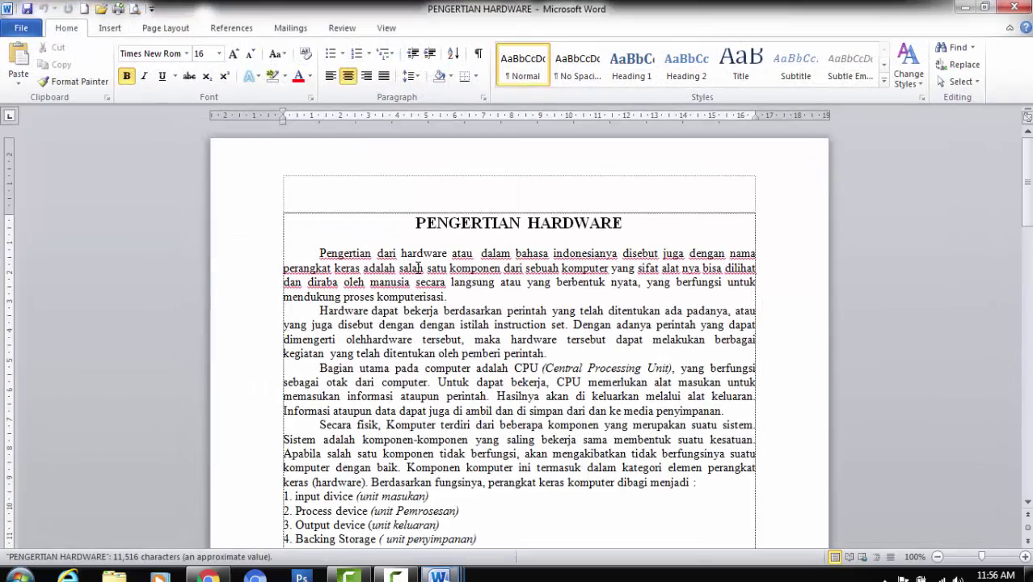
Look through the opened document and switch its page orientation to Landscape
scroll(419, 268, down, 4)
scroll(419, 267, up, 4)
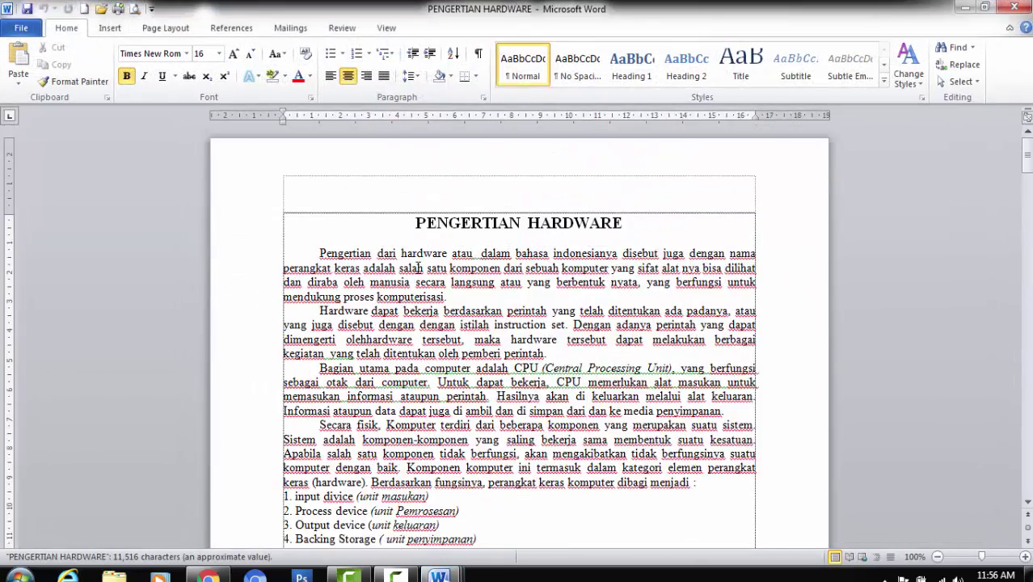
scroll(418, 268, down, 20)
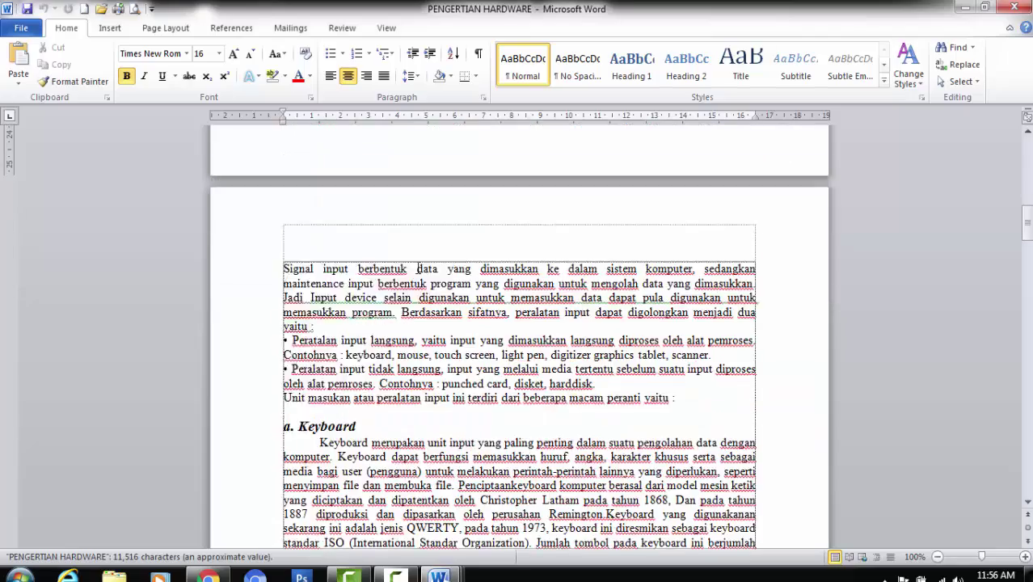
scroll(418, 268, up, 20)
click(298, 216)
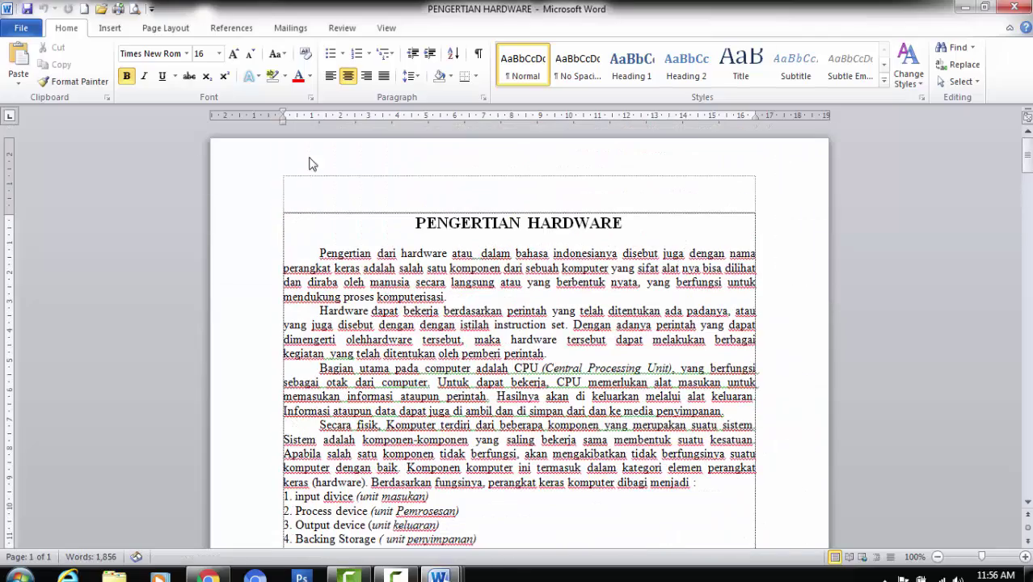
click(163, 30)
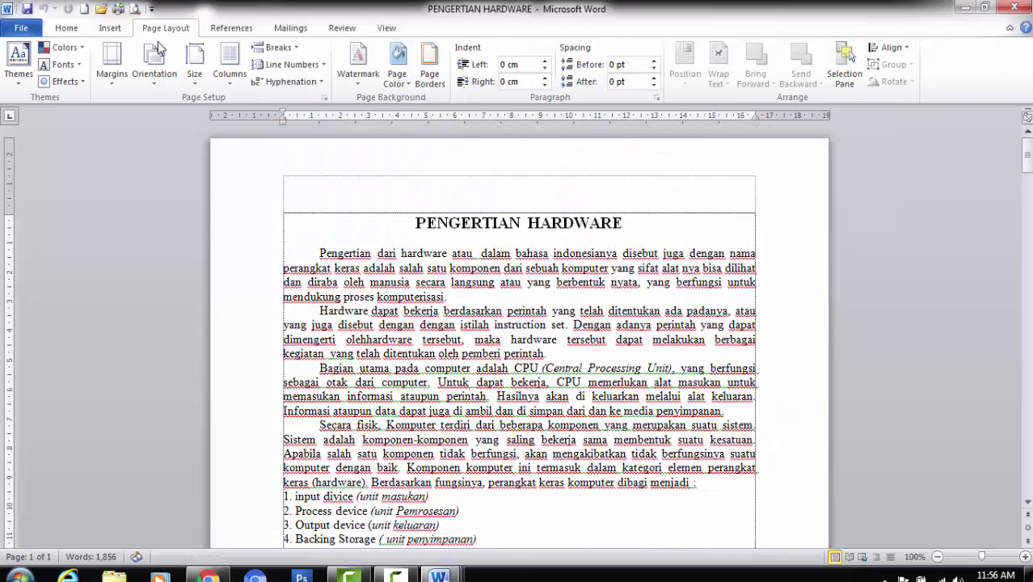
click(155, 71)
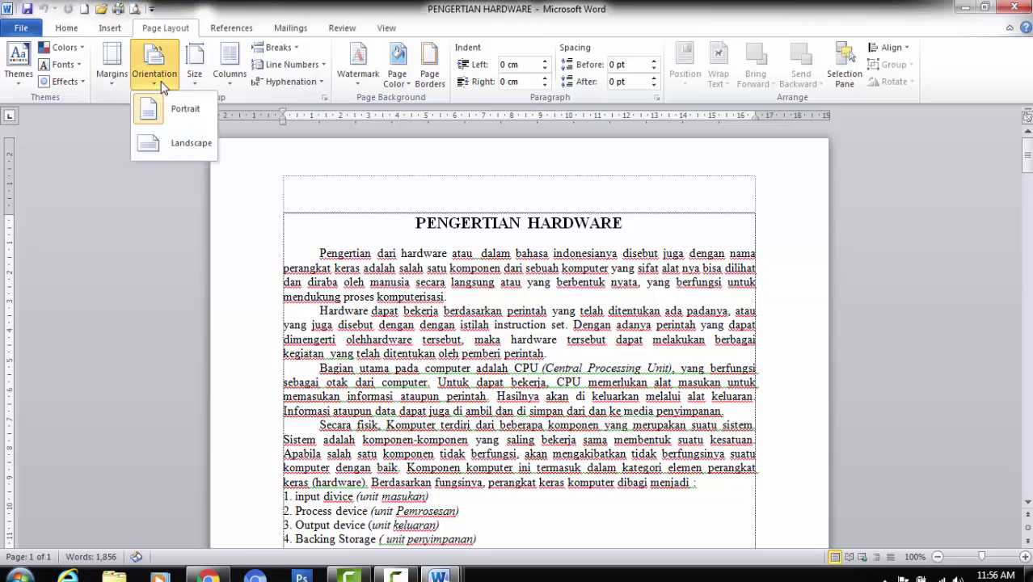
click(168, 143)
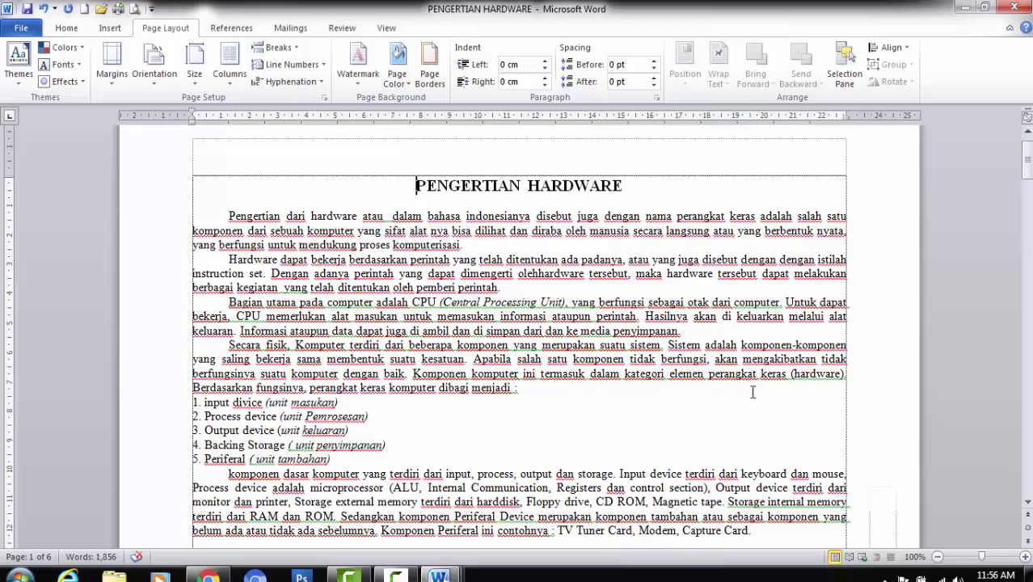
Review the landscape pages side by side and return the document's orientation to Portrait
click(937, 557)
click(937, 556)
click(938, 556)
click(937, 557)
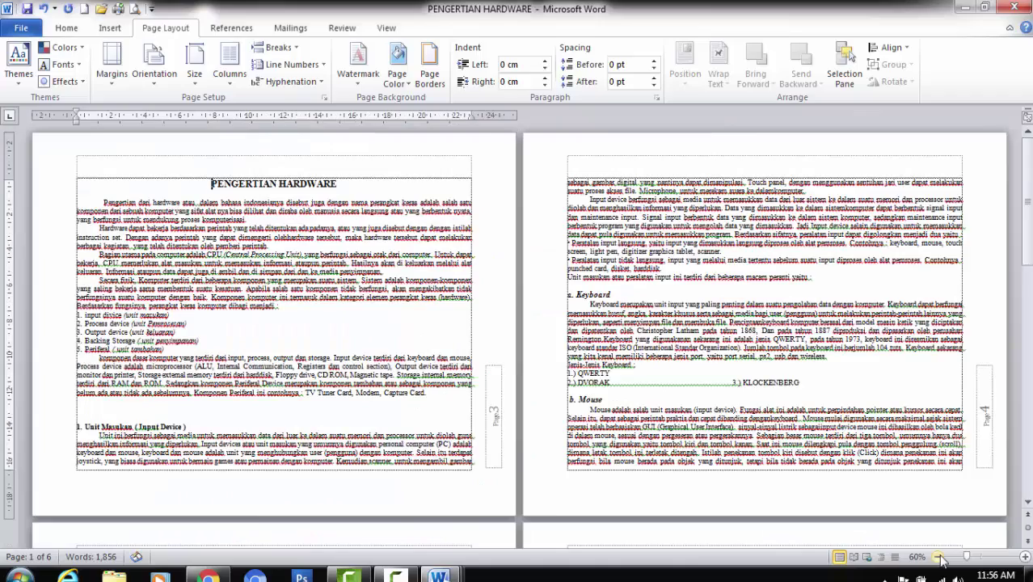
click(937, 557)
click(937, 557)
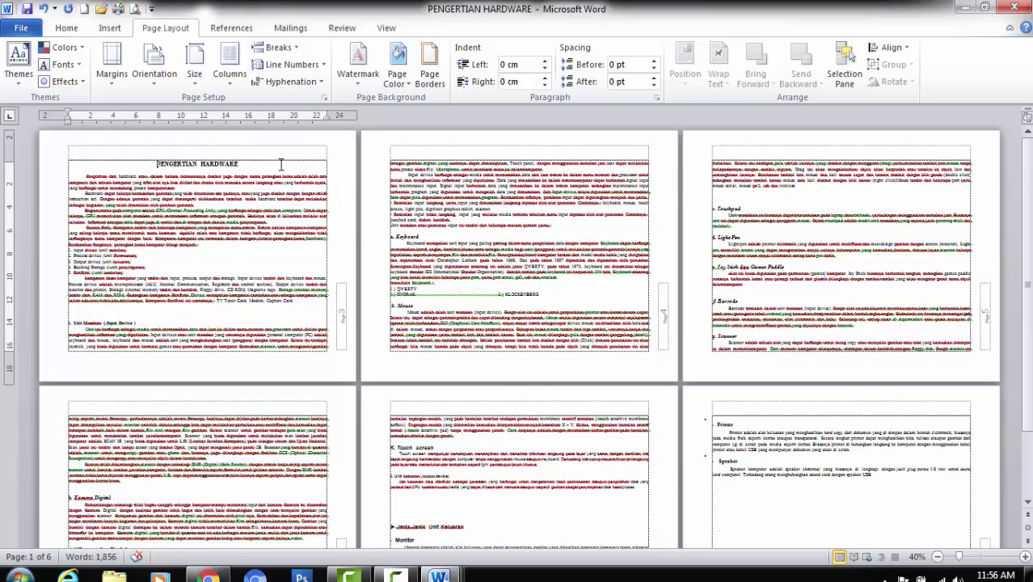
click(154, 63)
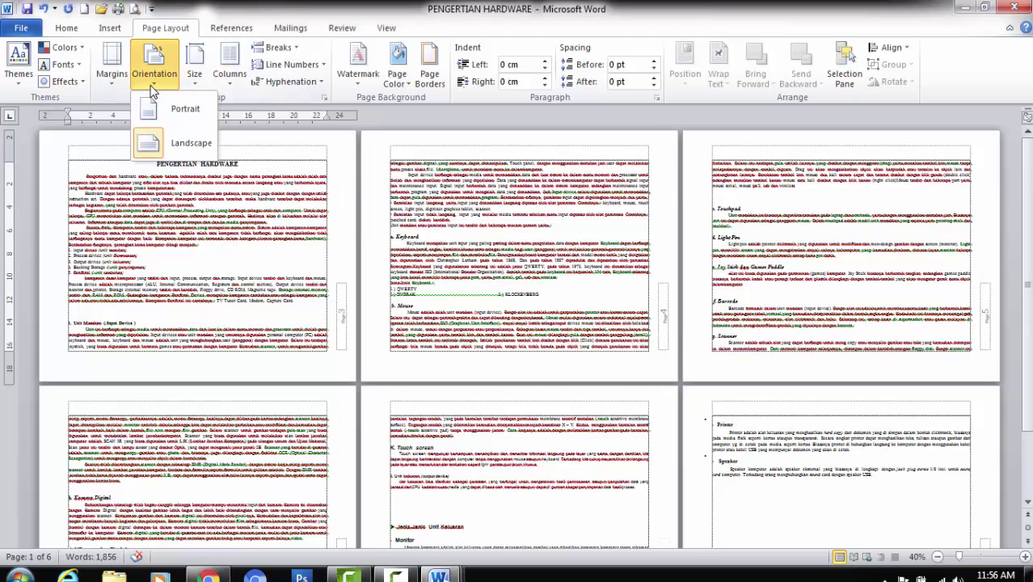
click(172, 110)
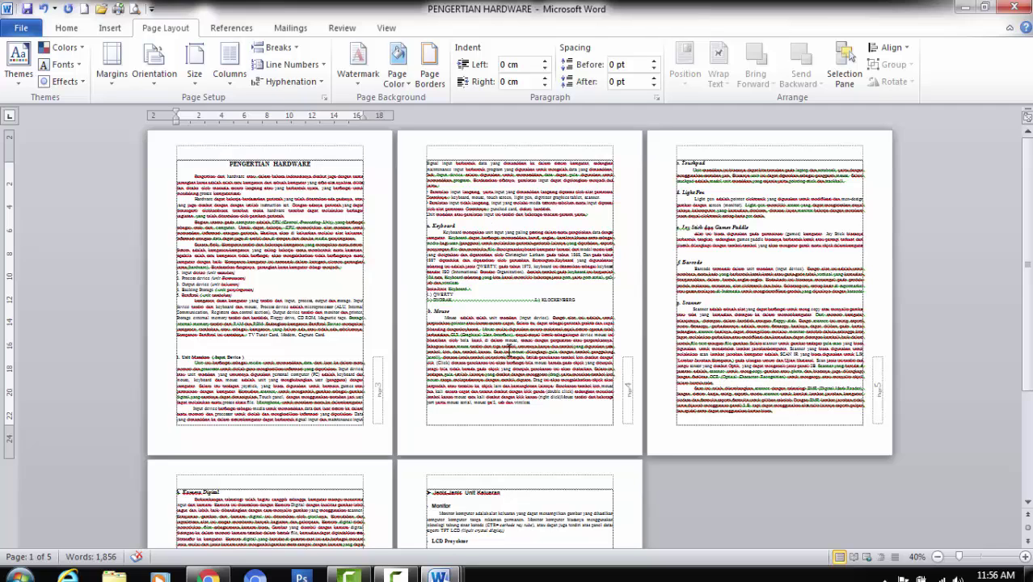
Switch the document's page orientation to Landscape, return it to Portrait and look over the resulting pages
click(157, 86)
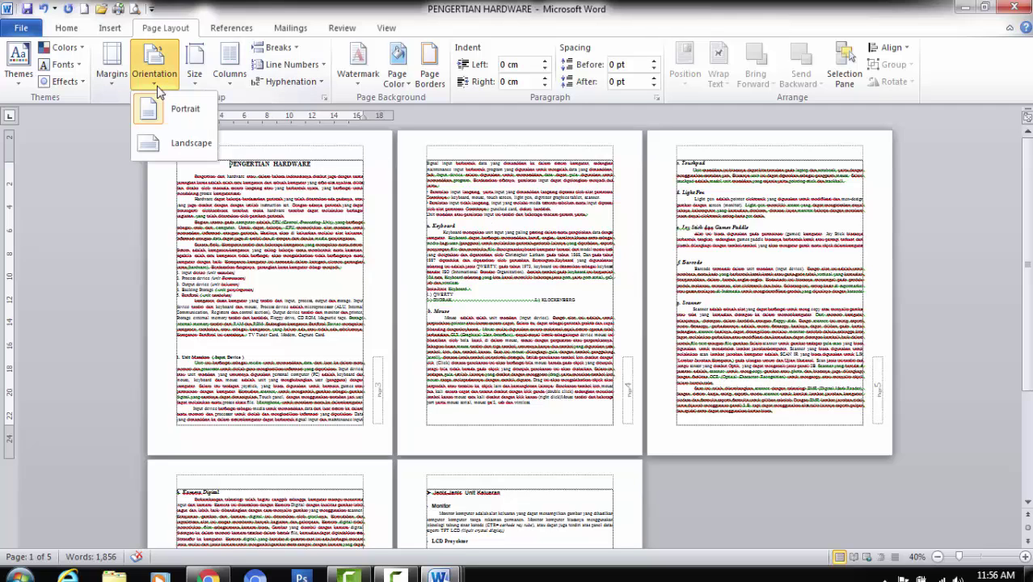
click(183, 143)
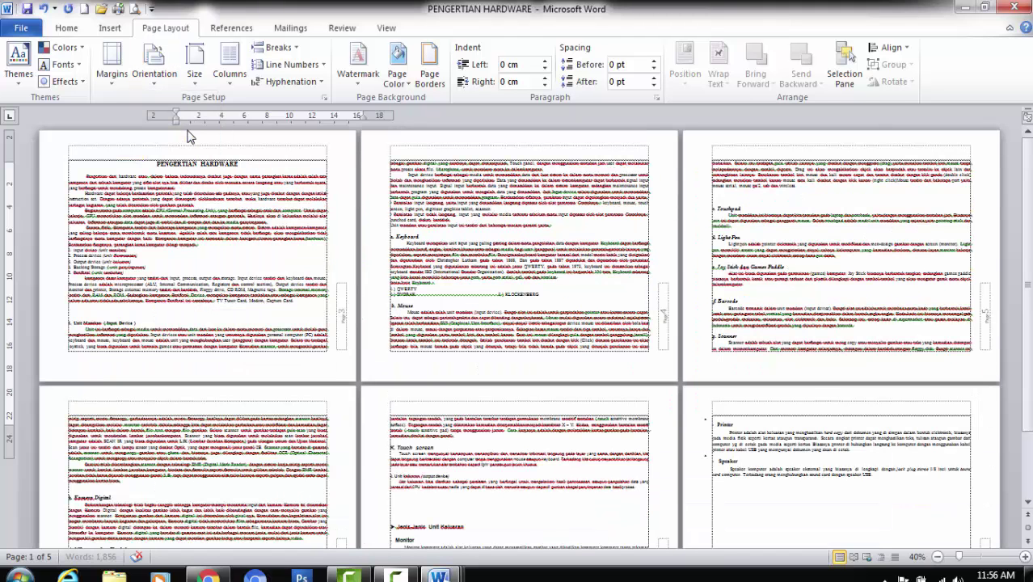
click(156, 87)
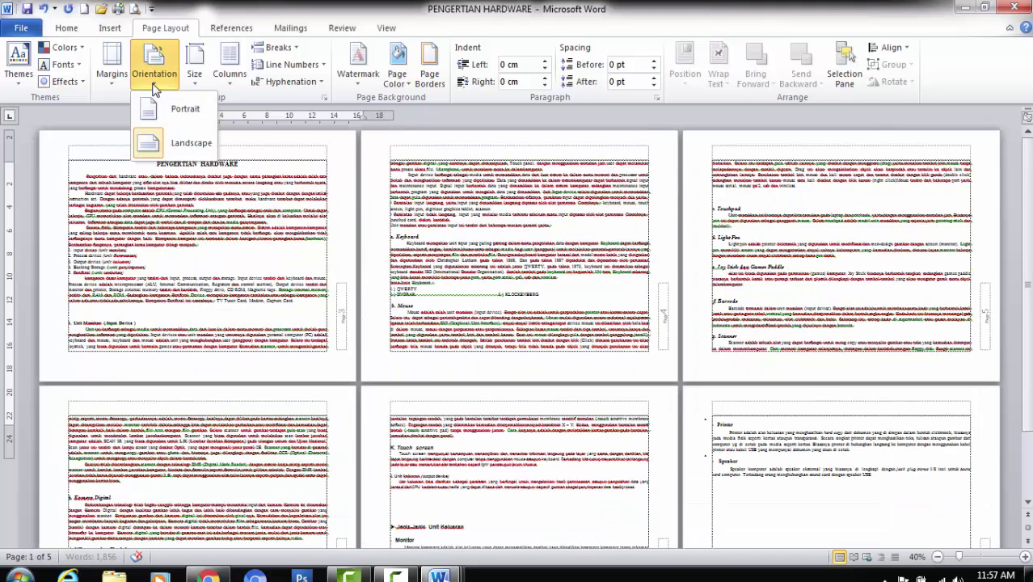
click(170, 106)
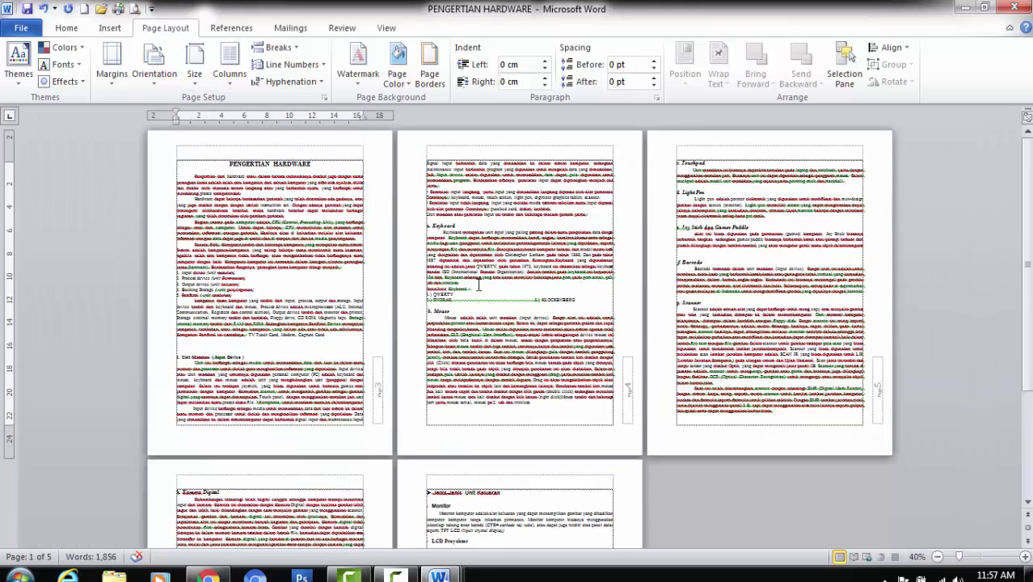
scroll(478, 284, down, 5)
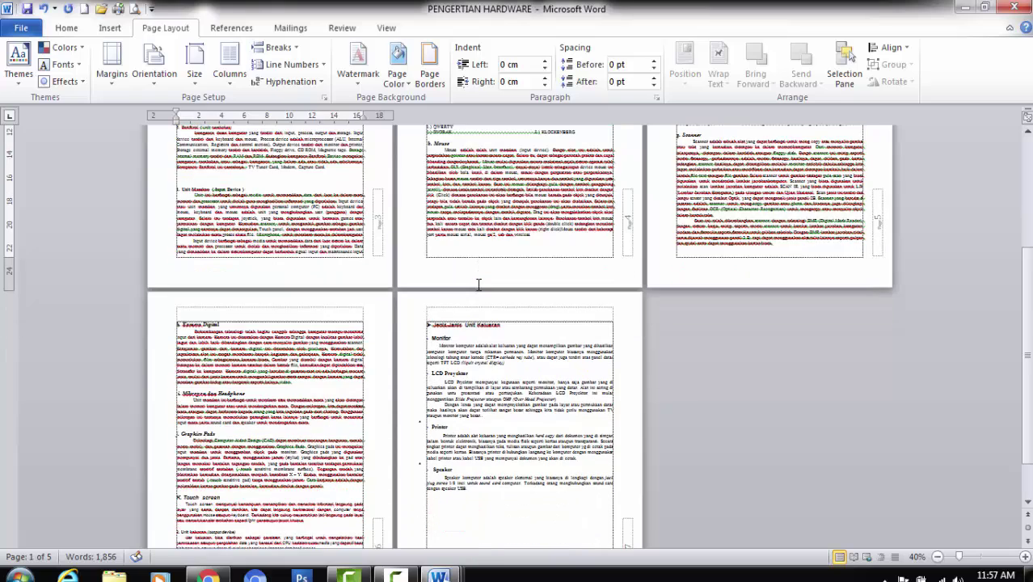
scroll(479, 283, up, 5)
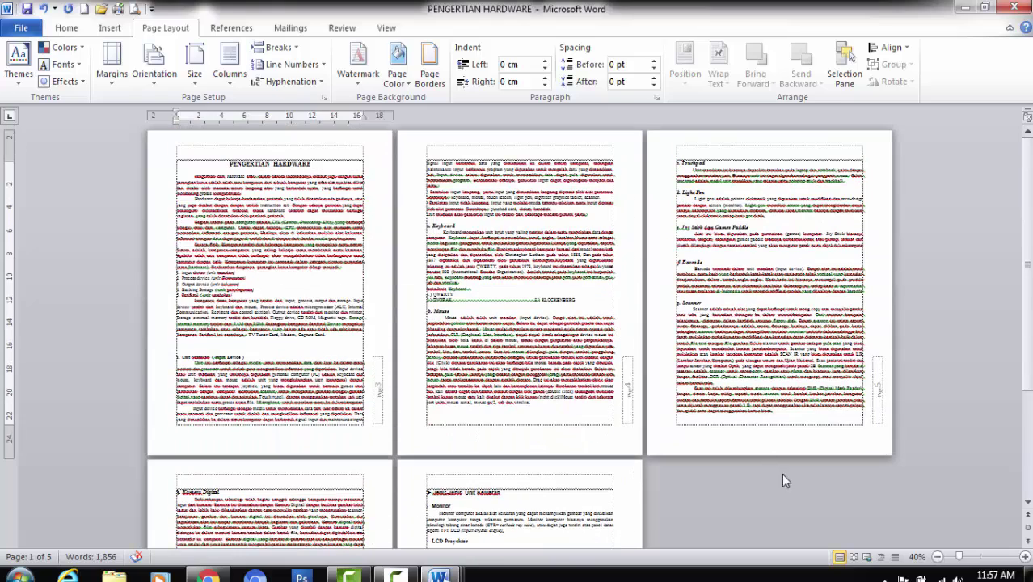
Indent the paragraph beginning "Bagian utama pada computer" by about 1.5 cm, and return its left indent to 0
click(1024, 557)
click(1025, 556)
click(1024, 557)
click(1025, 557)
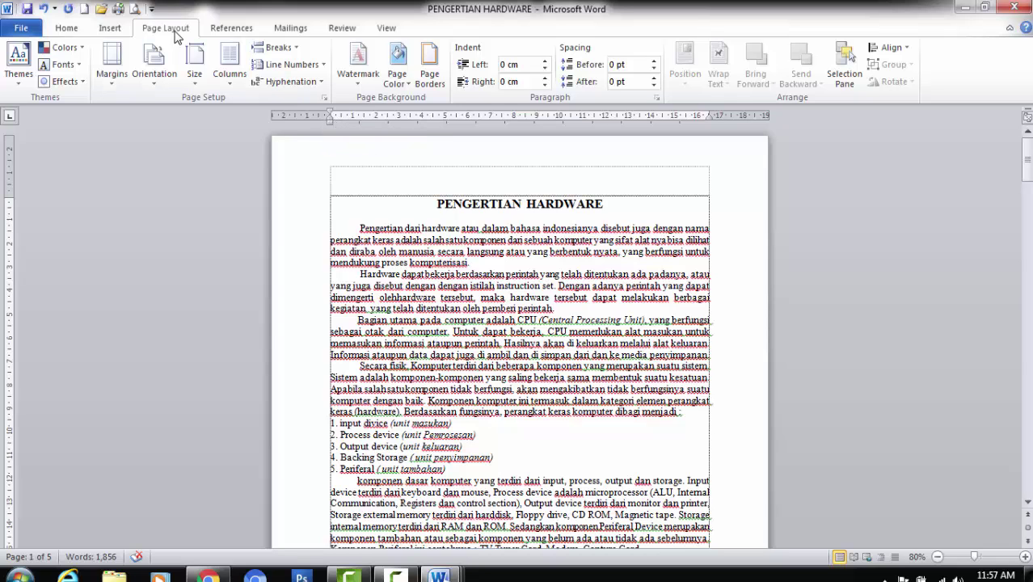
click(65, 28)
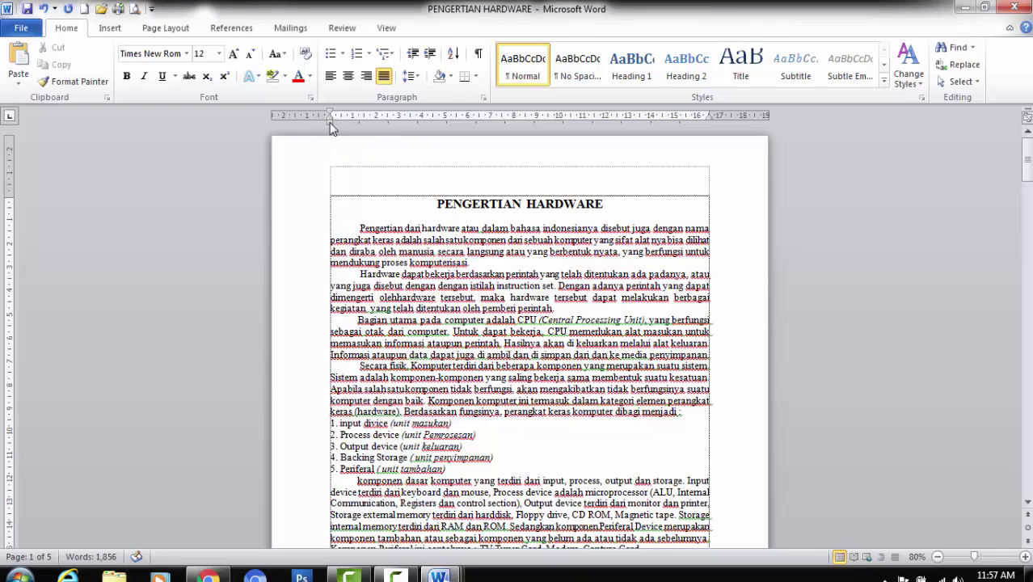
drag(330, 123, 364, 122)
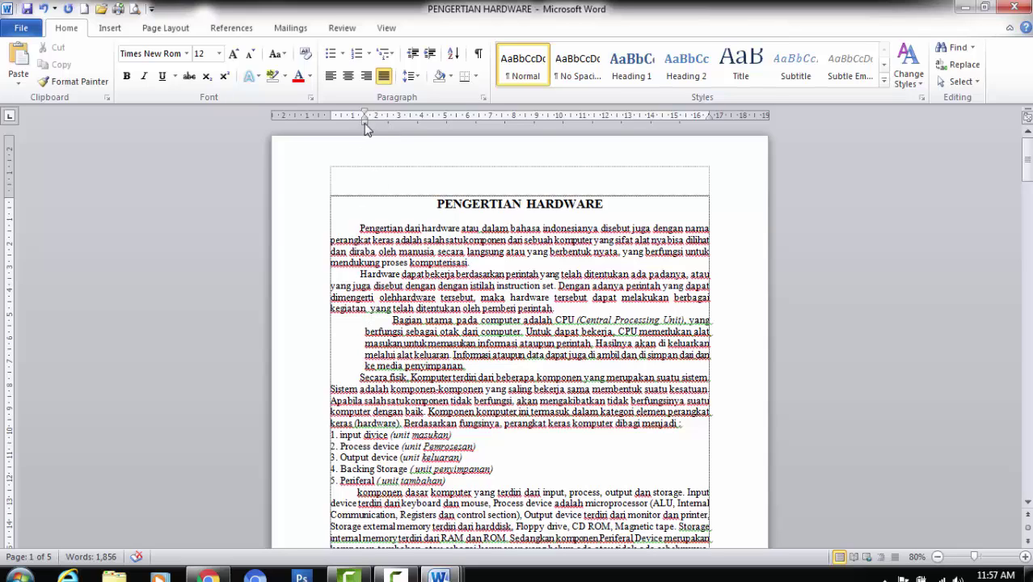
drag(364, 127, 329, 119)
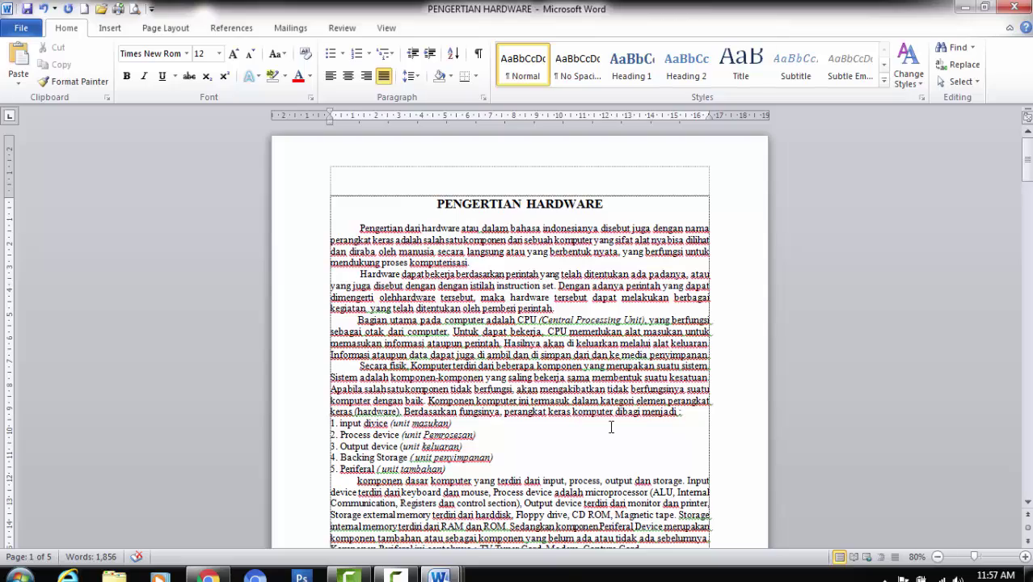
Look through the text of the portrait document from its title to the Keyboard and Mouse sections
scroll(611, 427, down, 20)
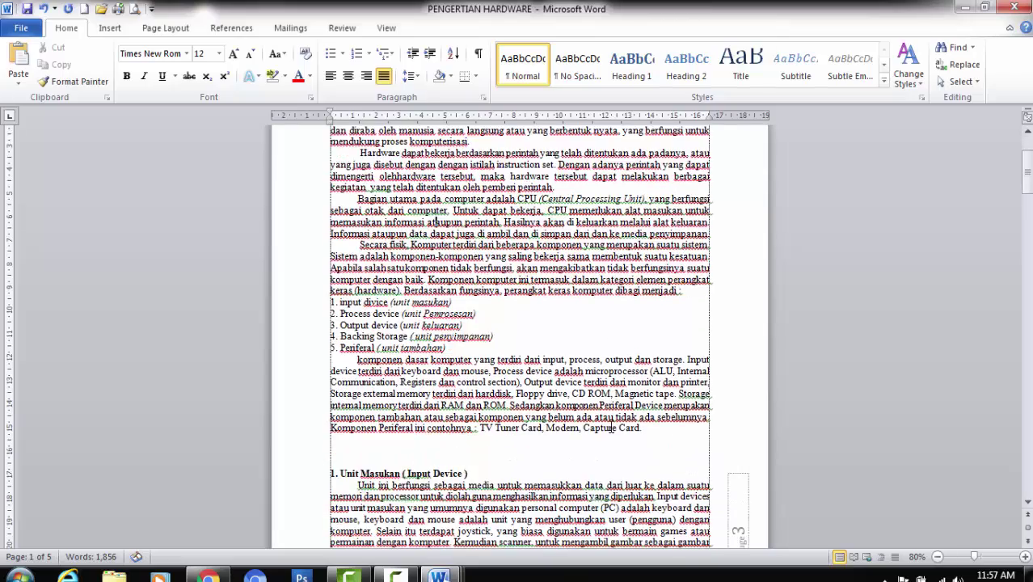
scroll(611, 426, down, 6)
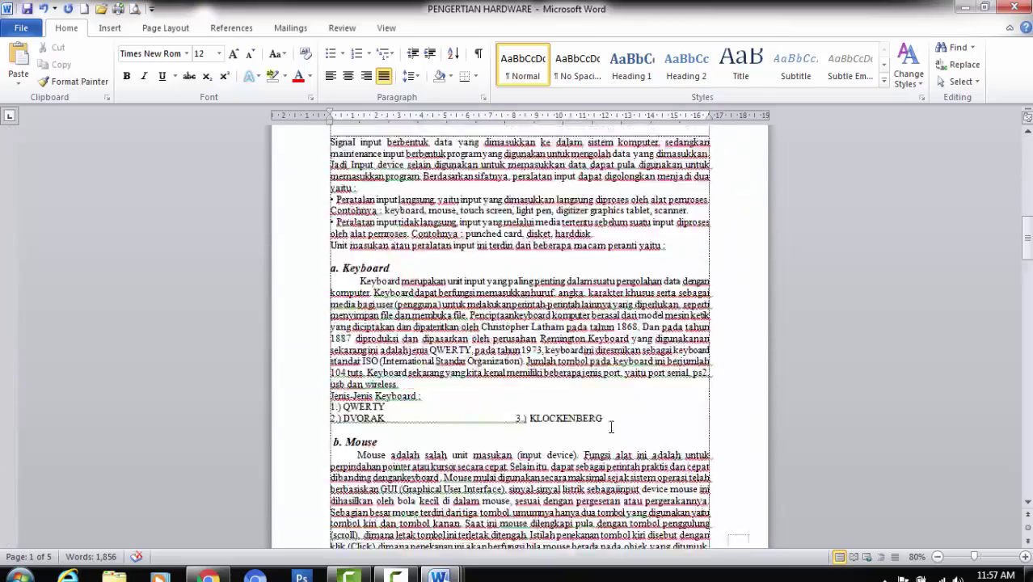
scroll(611, 425, up, 12)
scroll(611, 428, up, 5)
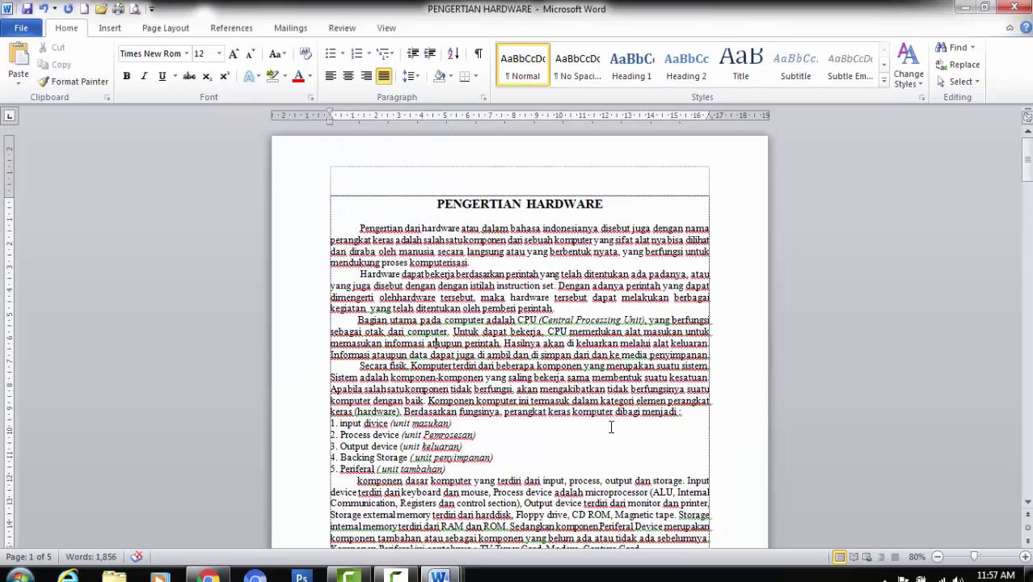
scroll(544, 357, down, 3)
scroll(544, 360, up, 3)
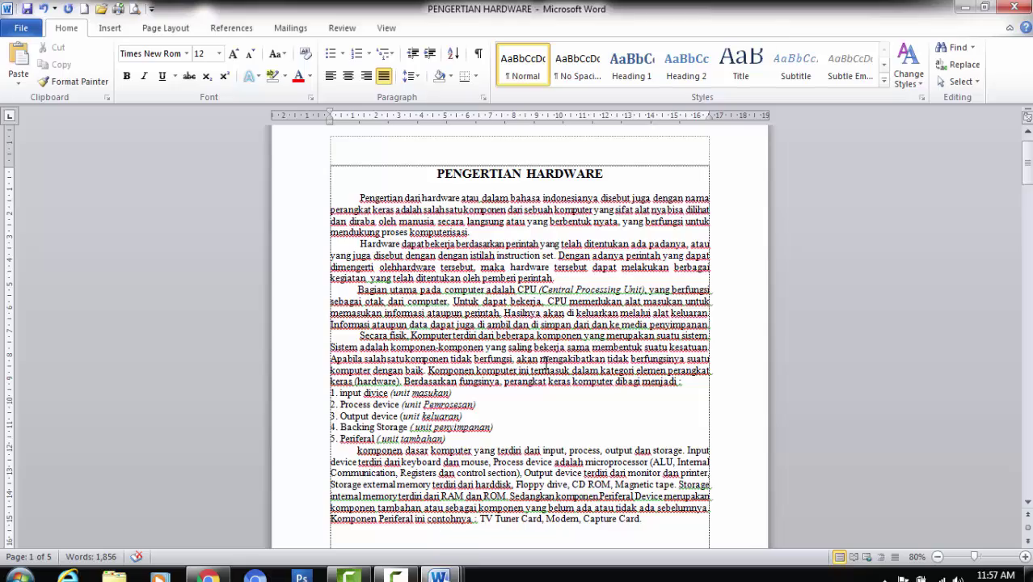
scroll(544, 361, down, 8)
scroll(546, 363, up, 9)
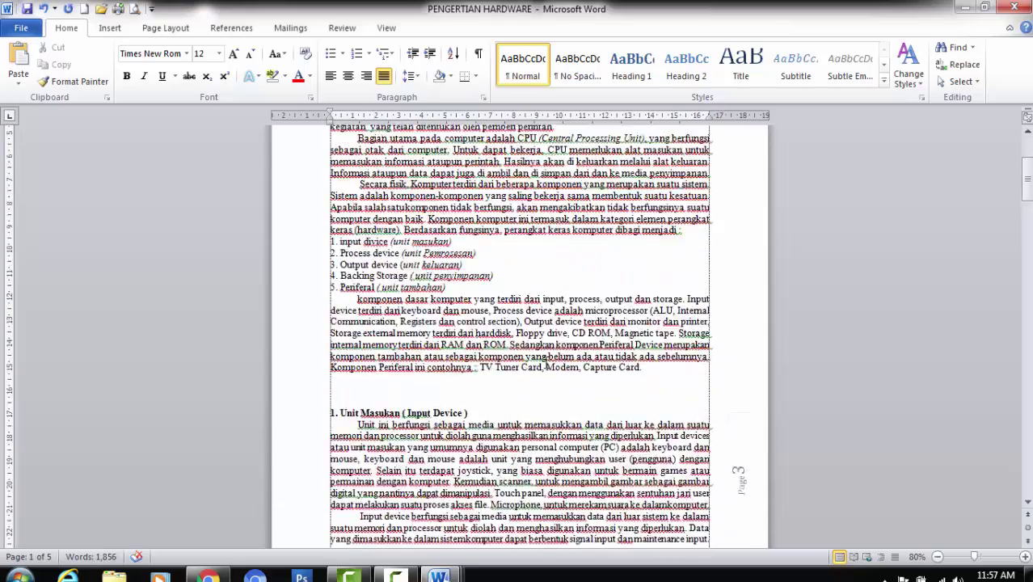